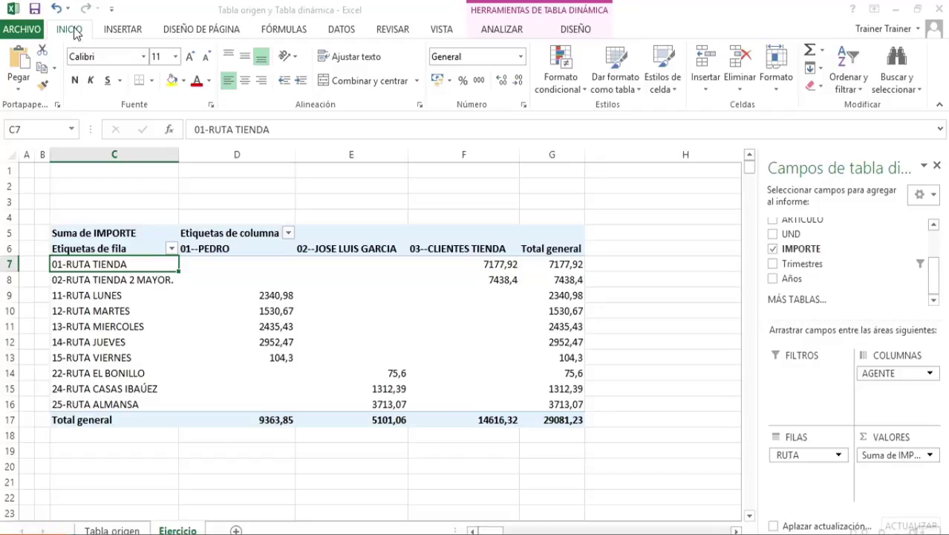
Examine the dates in the Tabla origen sheet and the date-related fields available for the pivot table on Ejercicio
left_click(107, 529)
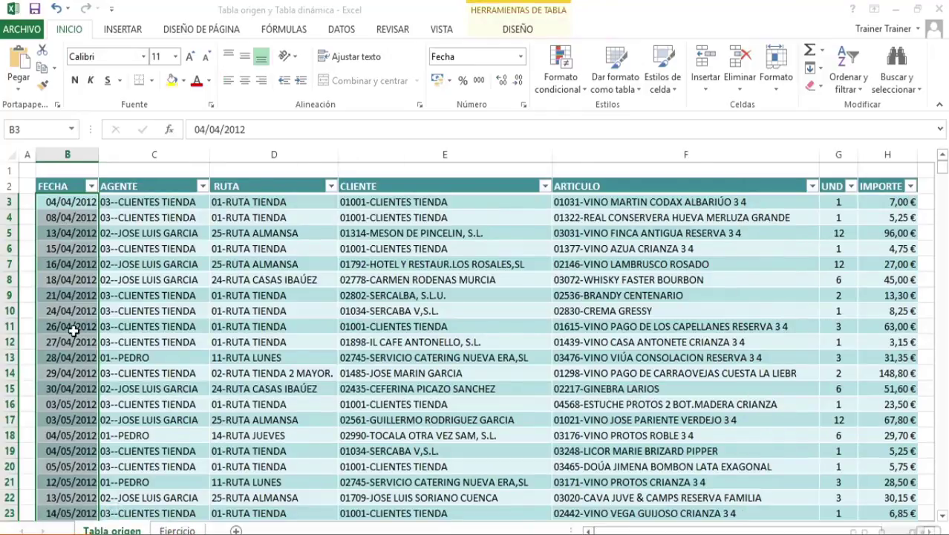
left_click(177, 530)
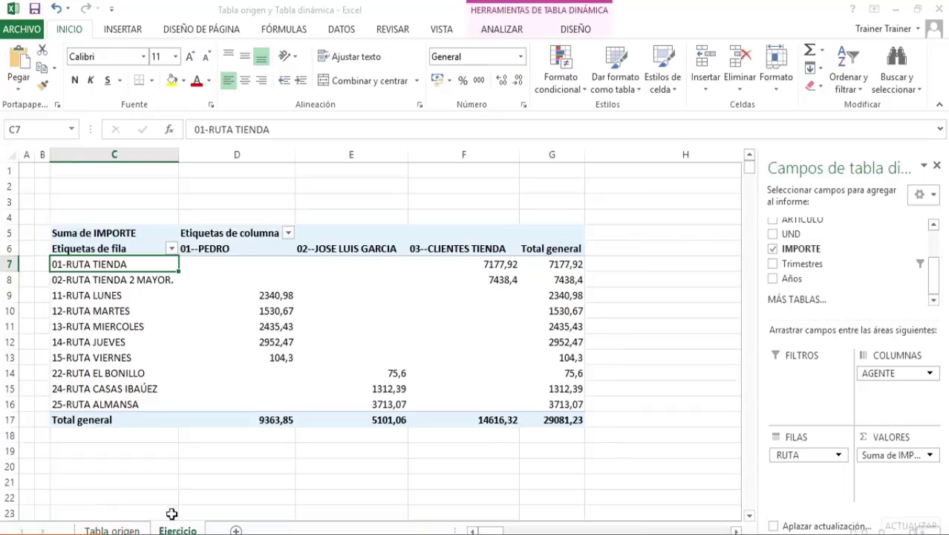
mouse_move(934, 270)
left_mouse_down()
mouse_move(932, 228)
mouse_move(933, 278)
left_mouse_up()
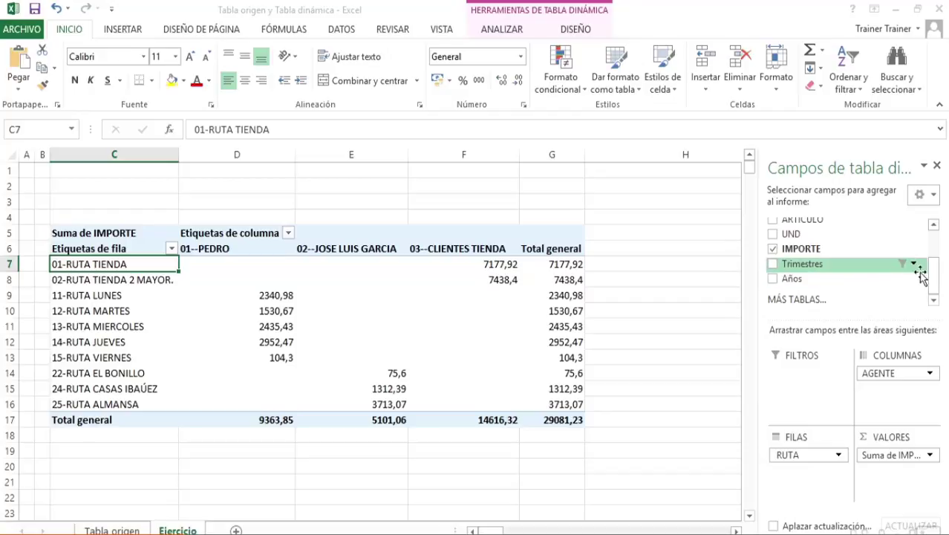
mouse_move(935, 277)
left_mouse_down()
mouse_move(936, 245)
mouse_move(934, 269)
left_mouse_up()
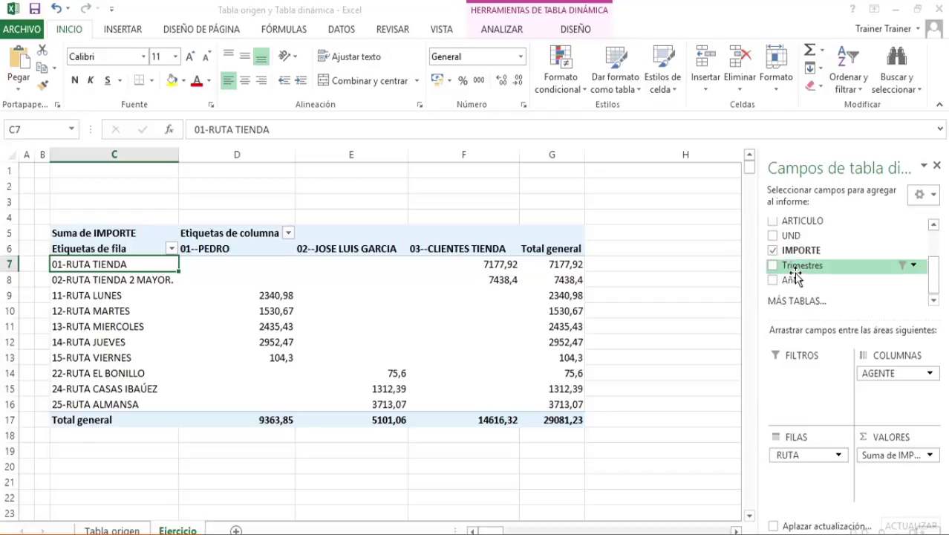
Try FECHA as the outer row field above RUTA in the pivot table, and remove it again
left_click(934, 225)
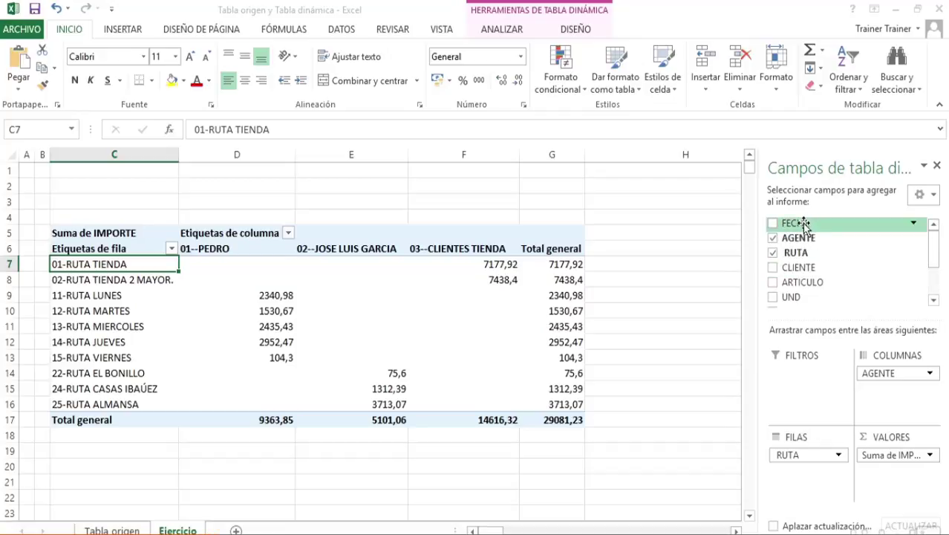
left_click_drag(807, 223, 811, 455)
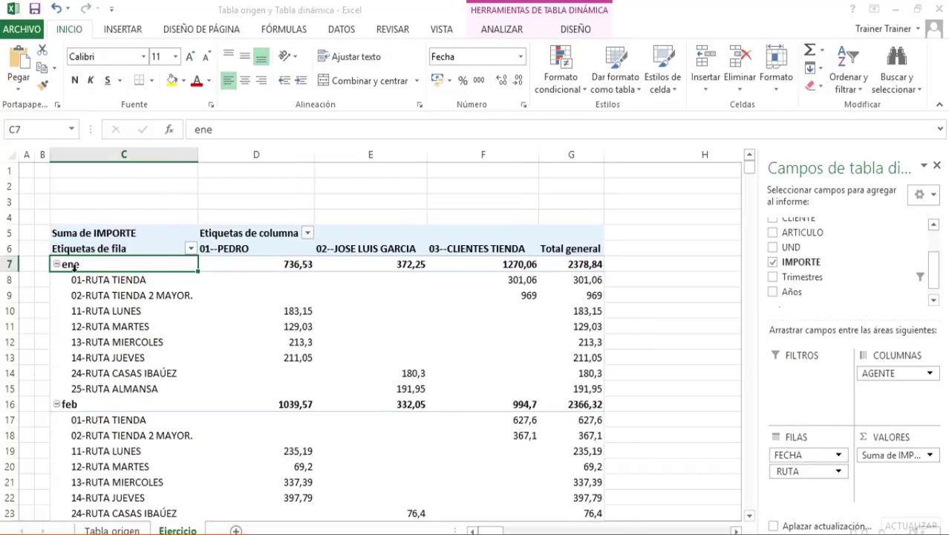
left_click_drag(803, 454, 850, 234)
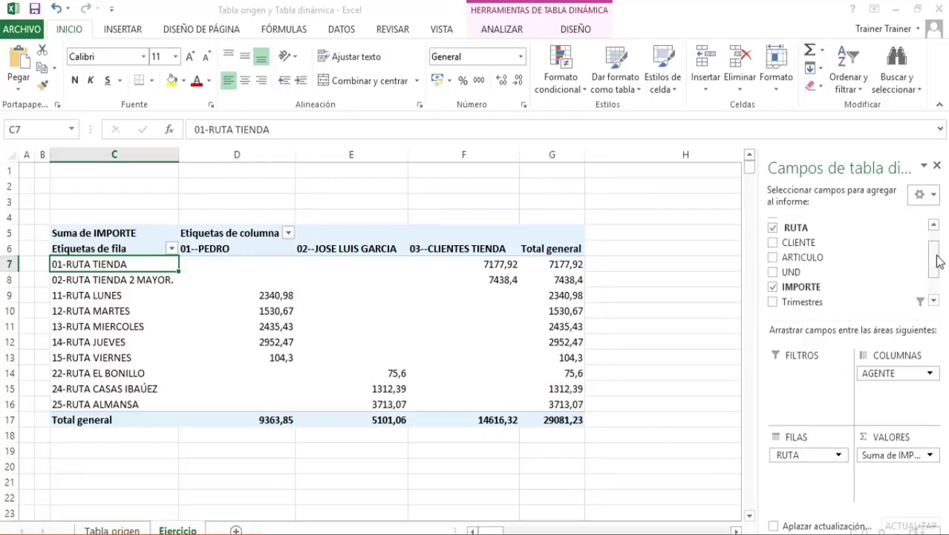
Try Trimestres as the outer row field above RUTA in the pivot table, and remove it again
left_click(935, 300)
left_click_drag(824, 263, 823, 450)
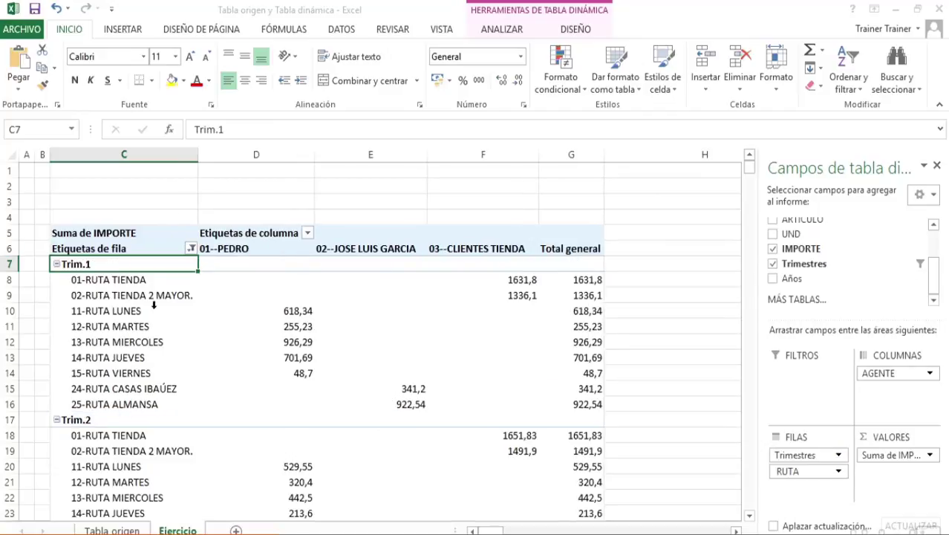
left_click(824, 455)
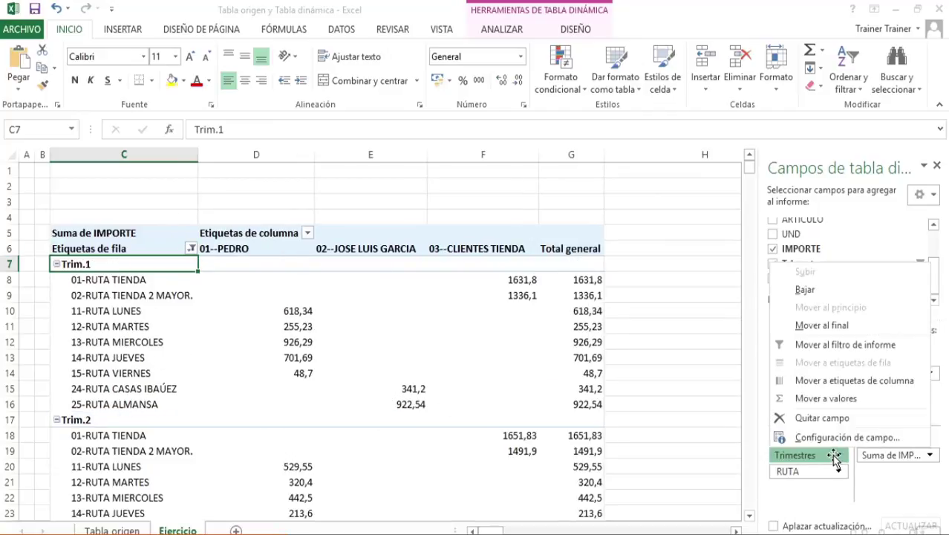
left_click(817, 416)
Add Años to the rows above RUTA, and regroup the dates by Meses only, without Trimestres and Años
left_click_drag(828, 281, 817, 451)
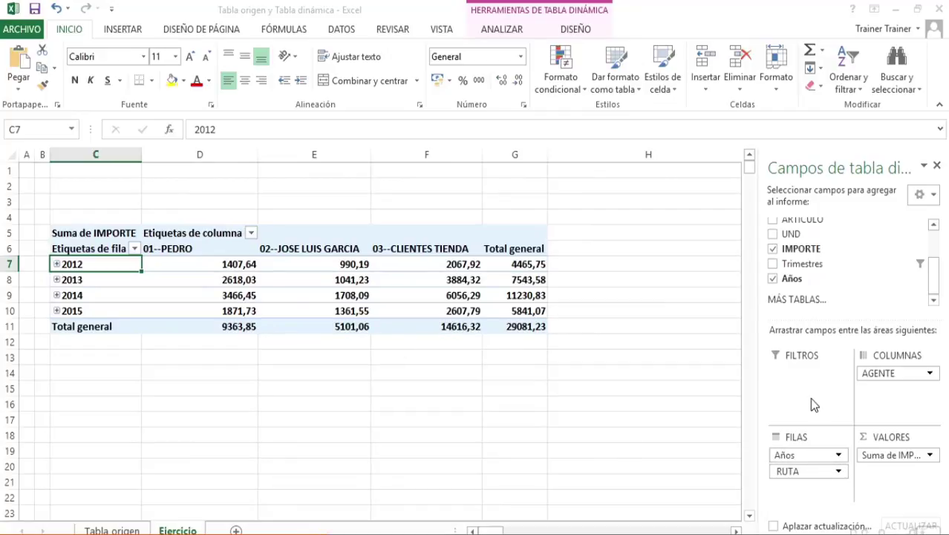
right_click(83, 264)
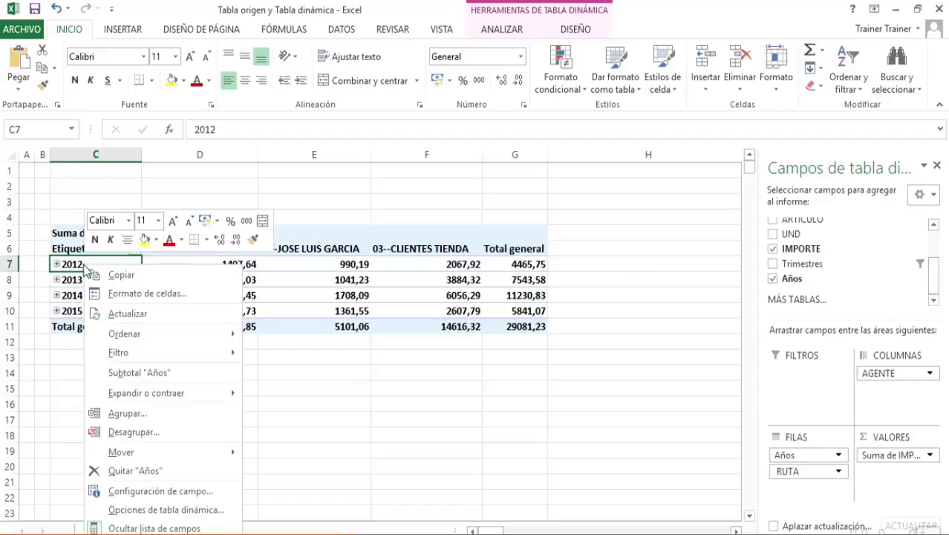
left_click(168, 413)
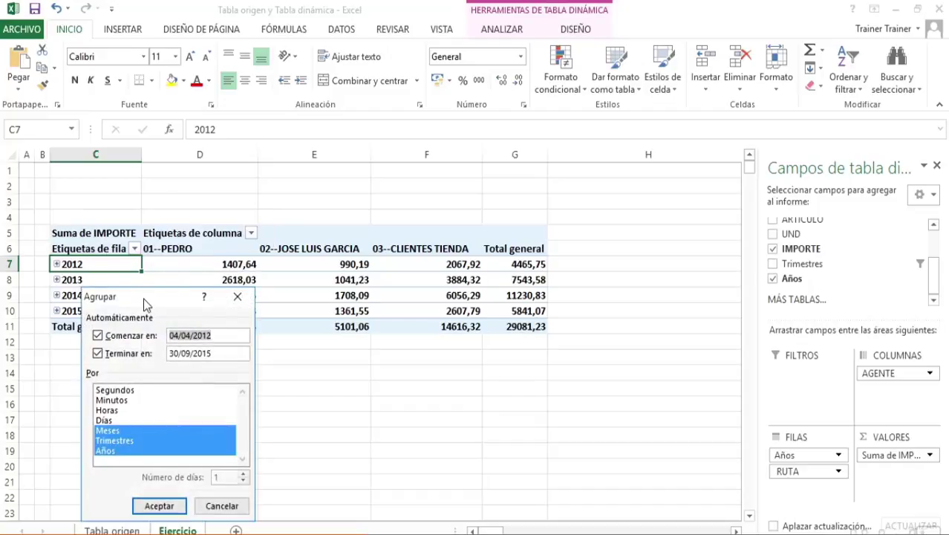
left_click_drag(143, 298, 488, 136)
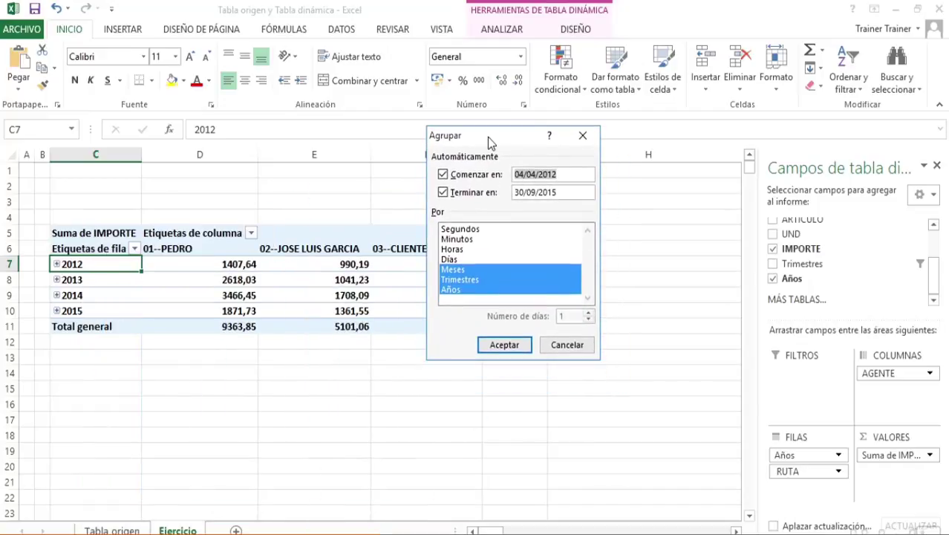
left_click(467, 289)
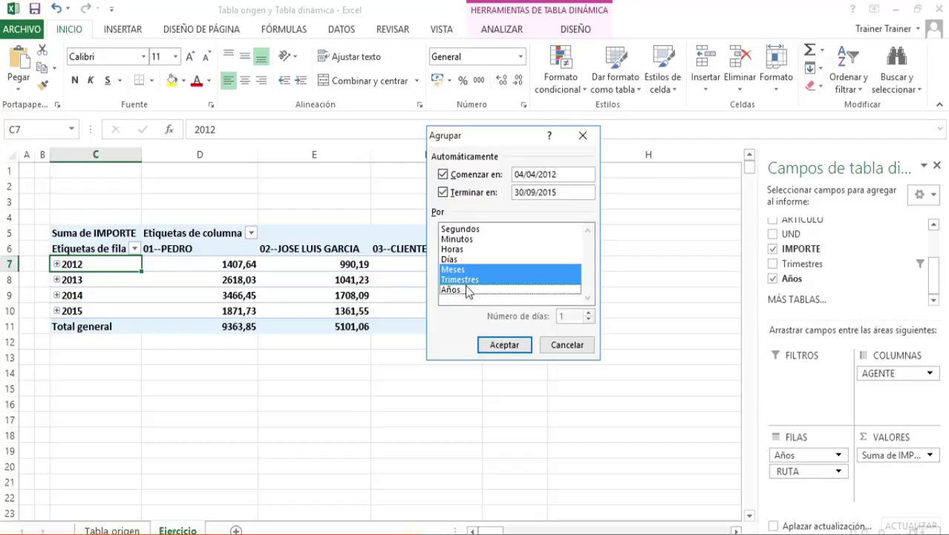
left_click(470, 280)
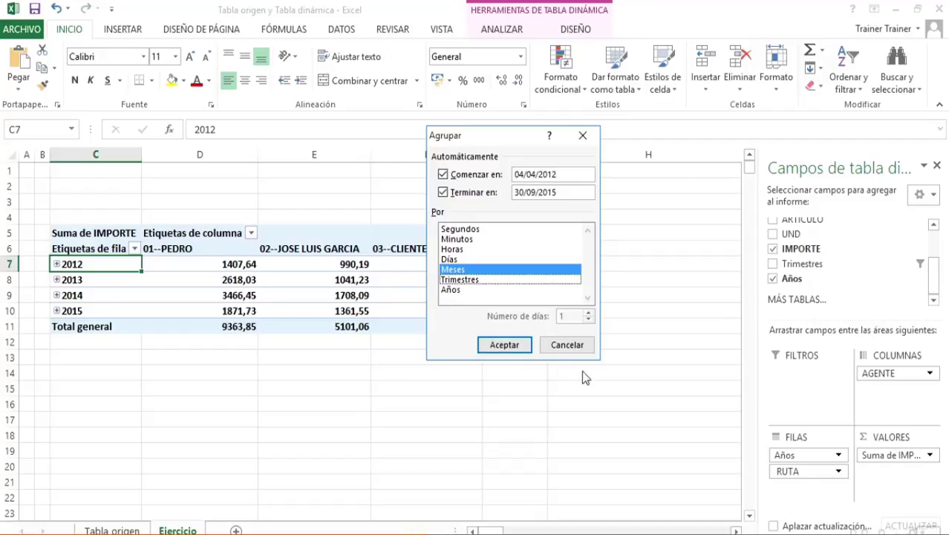
left_click(503, 344)
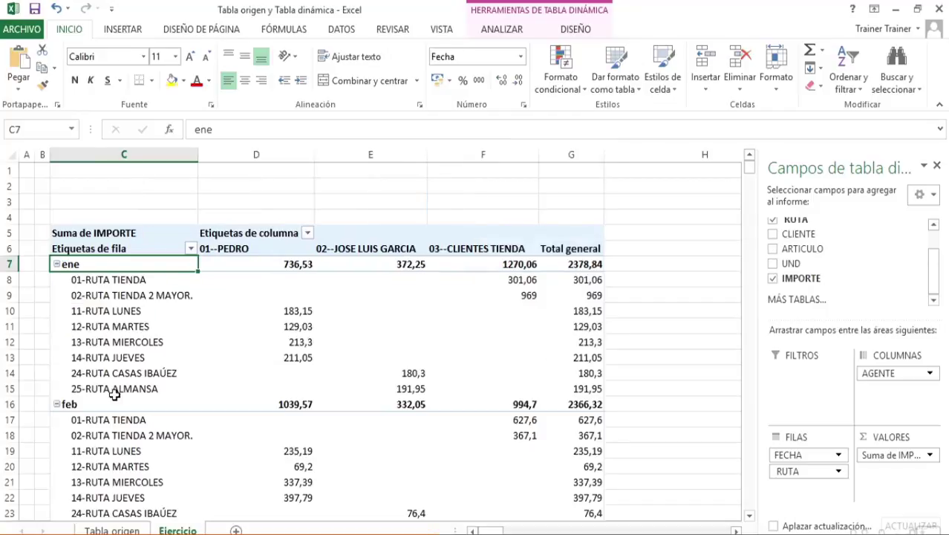
Examine the monthly row groups and the fields remaining in the pivot table's field list
scroll(111, 401, "down", 4)
scroll(109, 399, "up", 4)
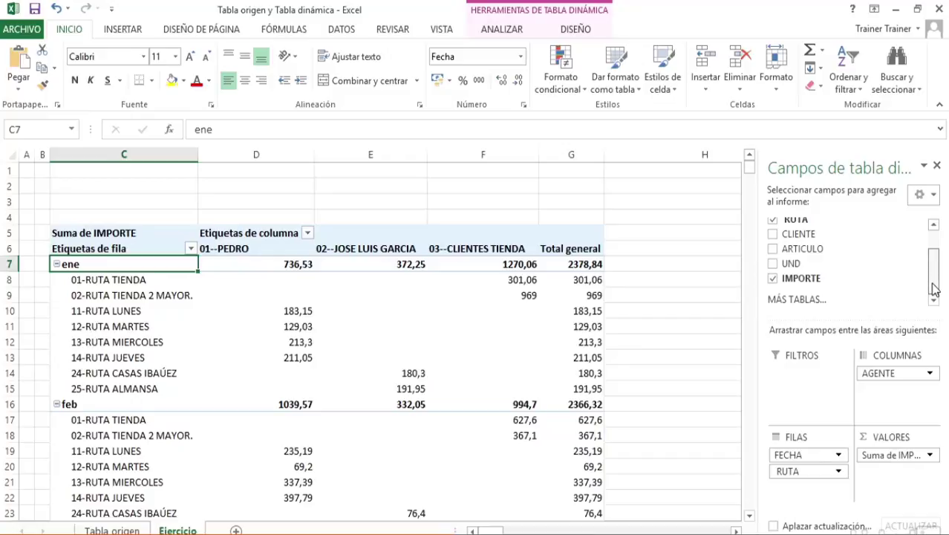
mouse_move(933, 289)
left_mouse_down()
mouse_move(932, 245)
mouse_move(934, 282)
left_mouse_up()
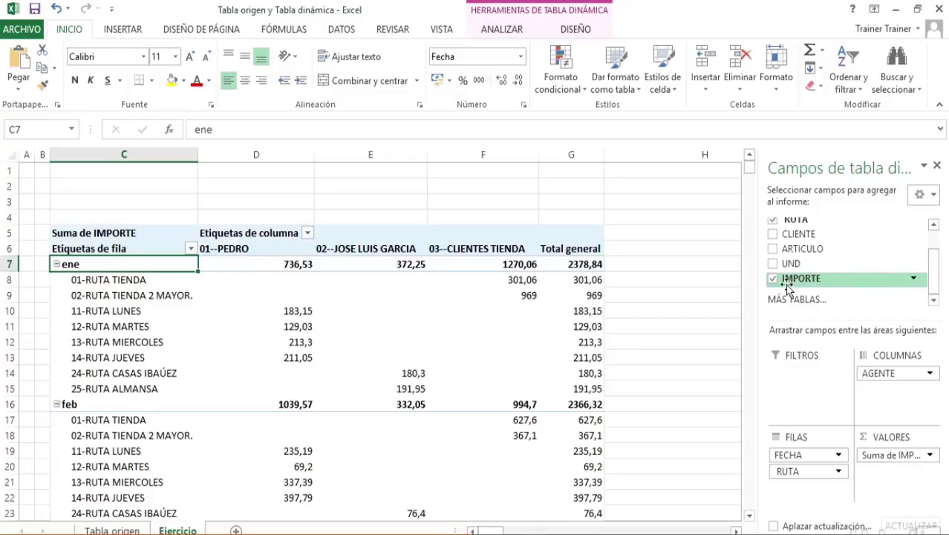
left_click_drag(933, 282, 934, 239)
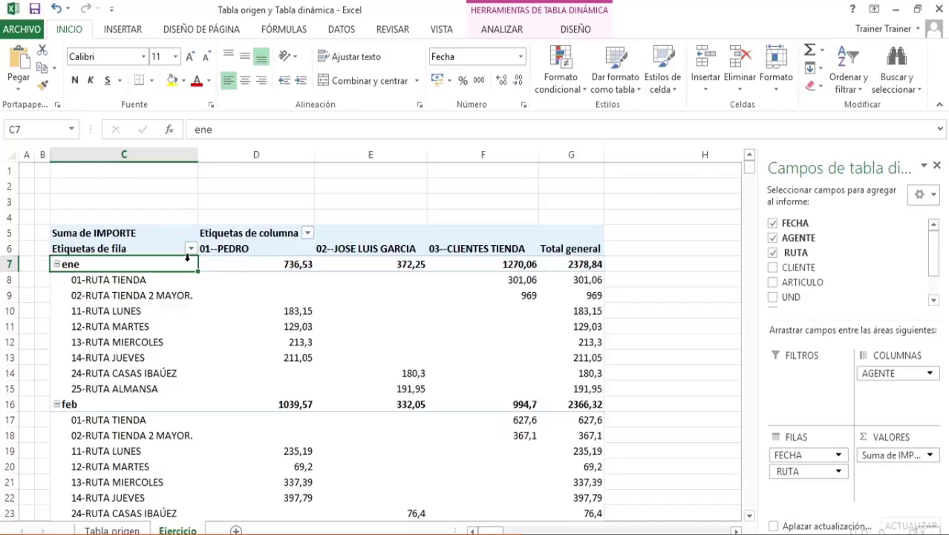
Regroup the FECHA row field by Días instead of Meses, with 14 days per group
left_click(74, 402)
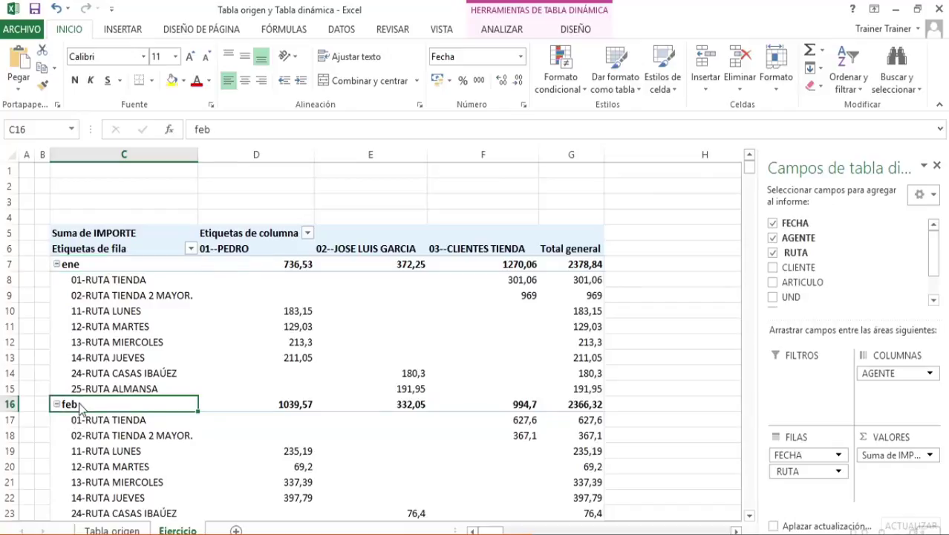
right_click(75, 403)
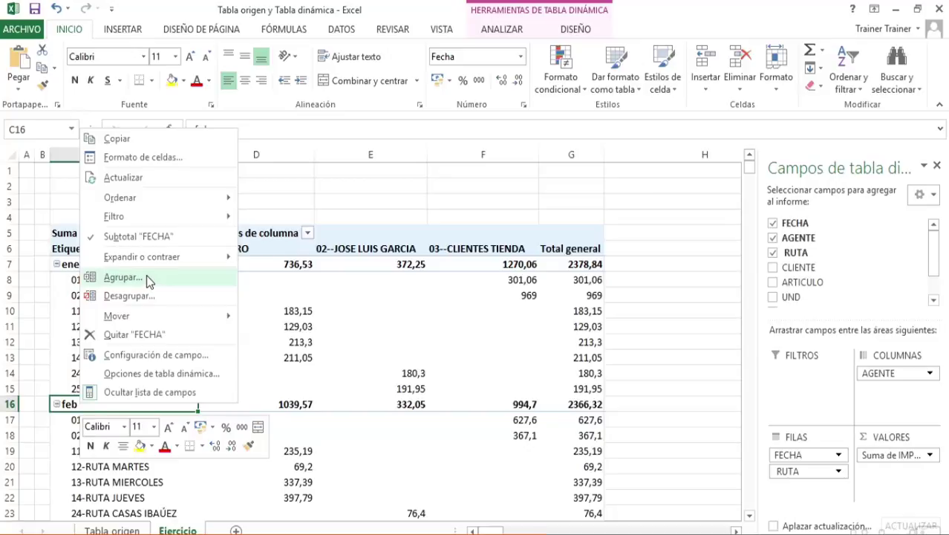
left_click(496, 30)
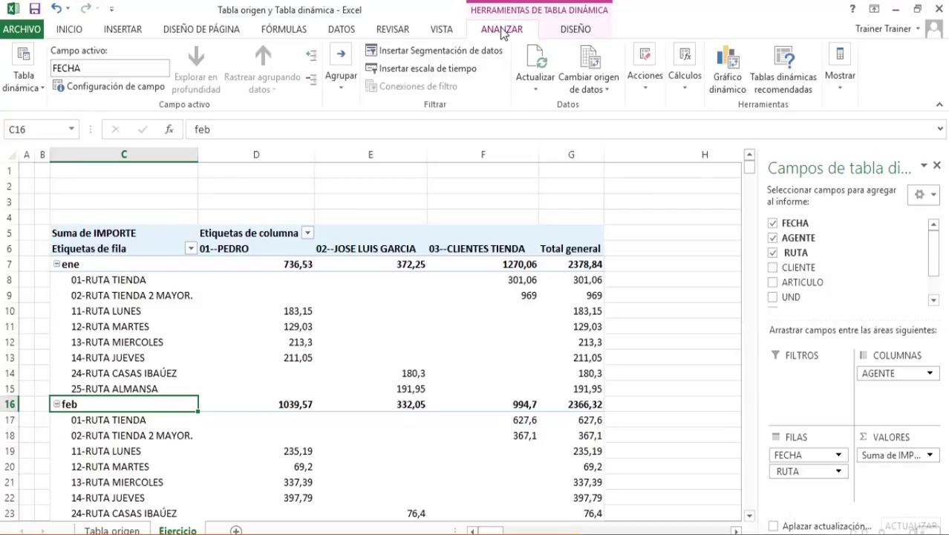
left_click(339, 88)
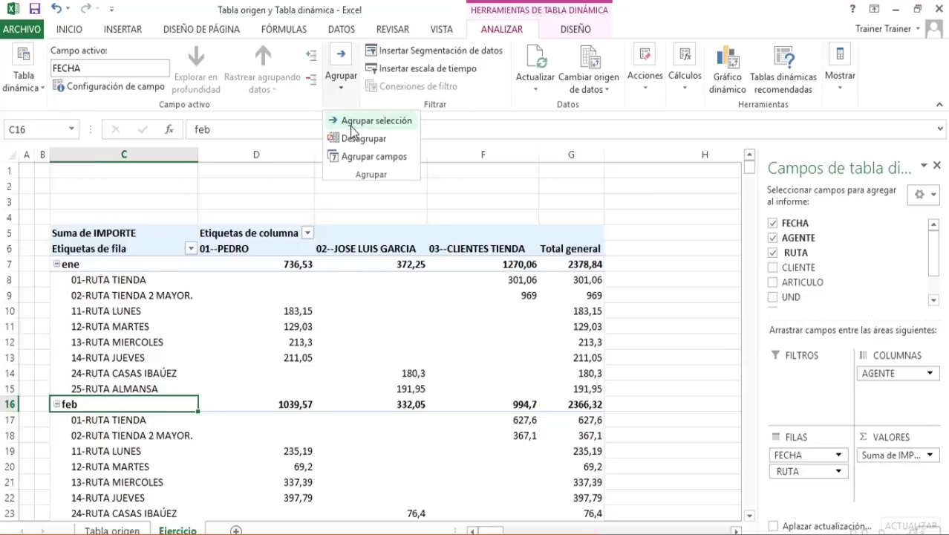
left_click(357, 123)
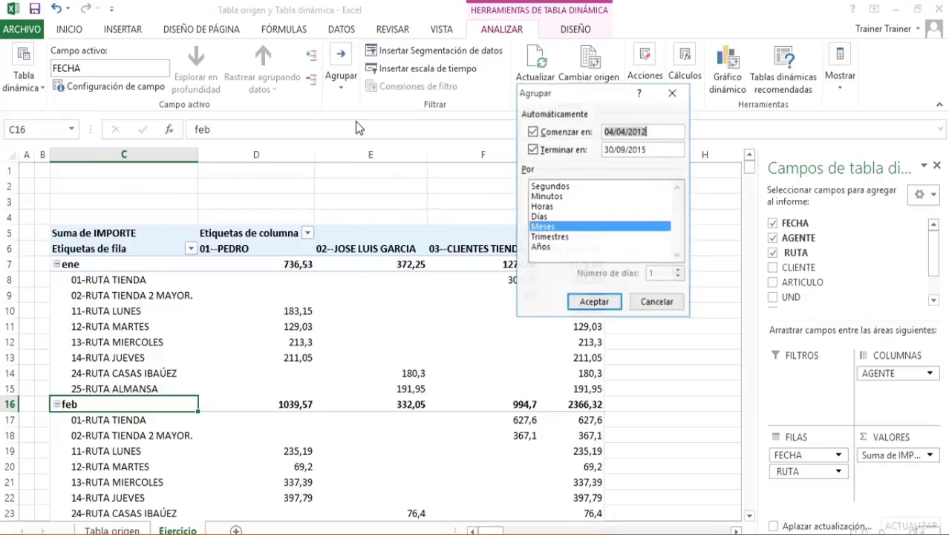
left_click(550, 217)
left_click(580, 229)
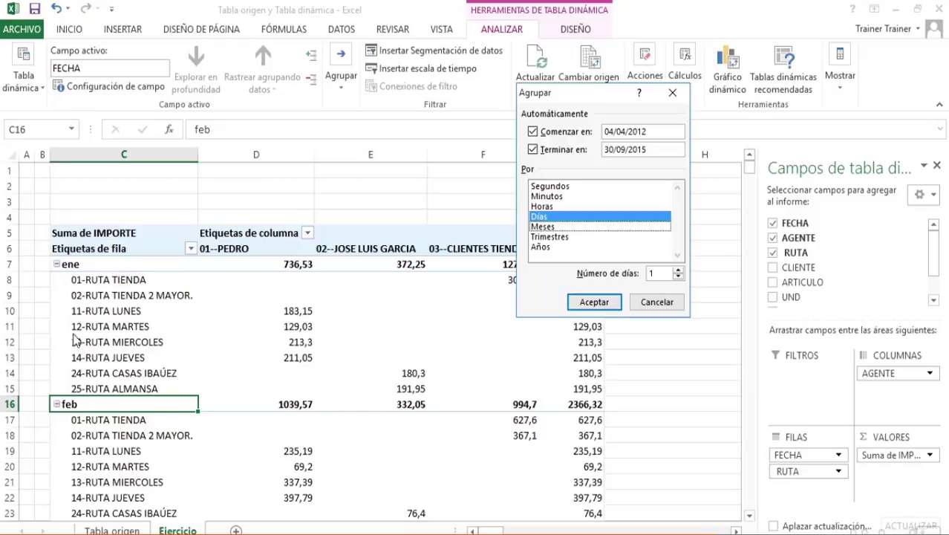
left_click(677, 269)
left_click(677, 270)
left_click(678, 270)
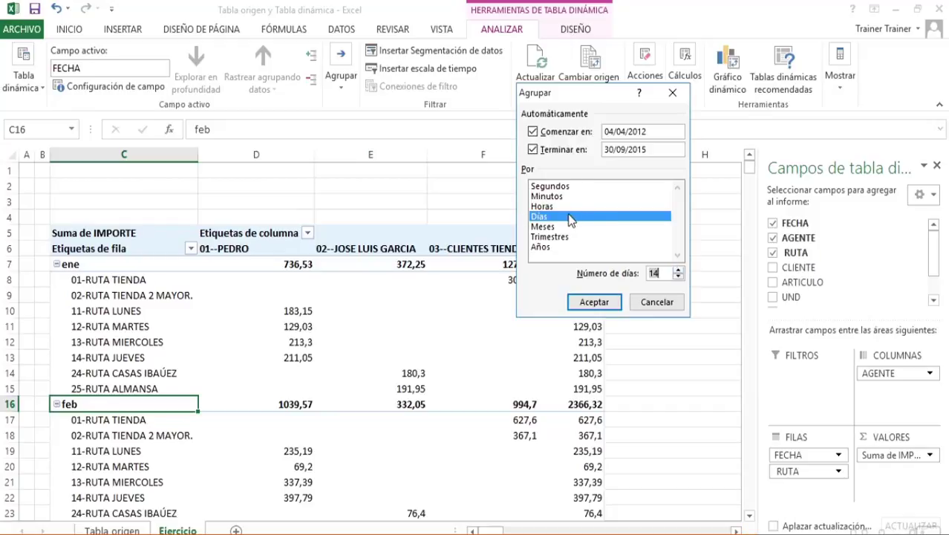
left_click(595, 301)
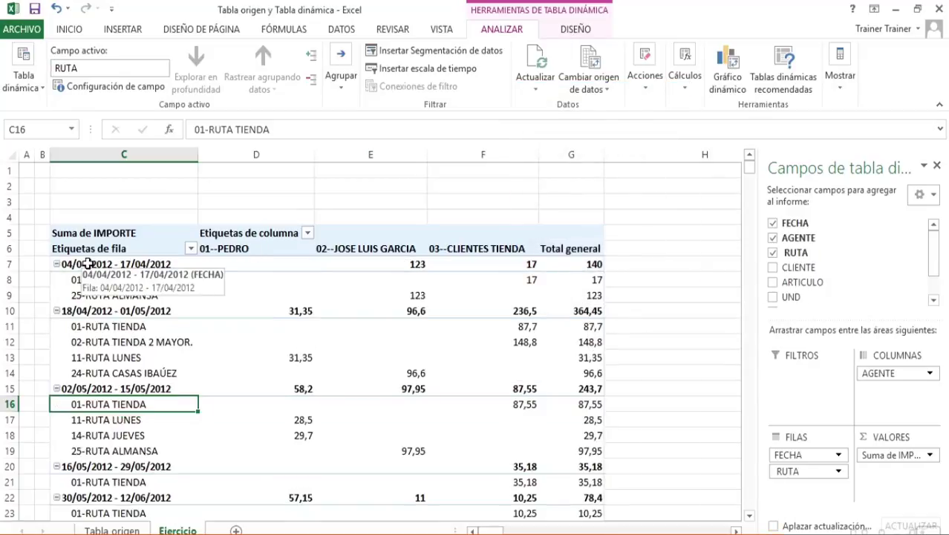
Open the grouping settings of the FECHA row field from its first date period and move the dialog aside
left_click(88, 264)
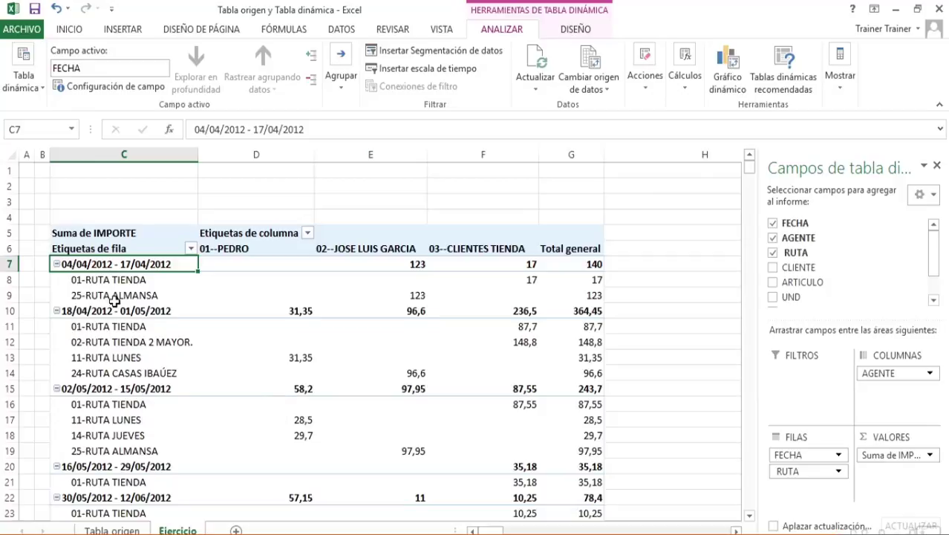
right_click(111, 270)
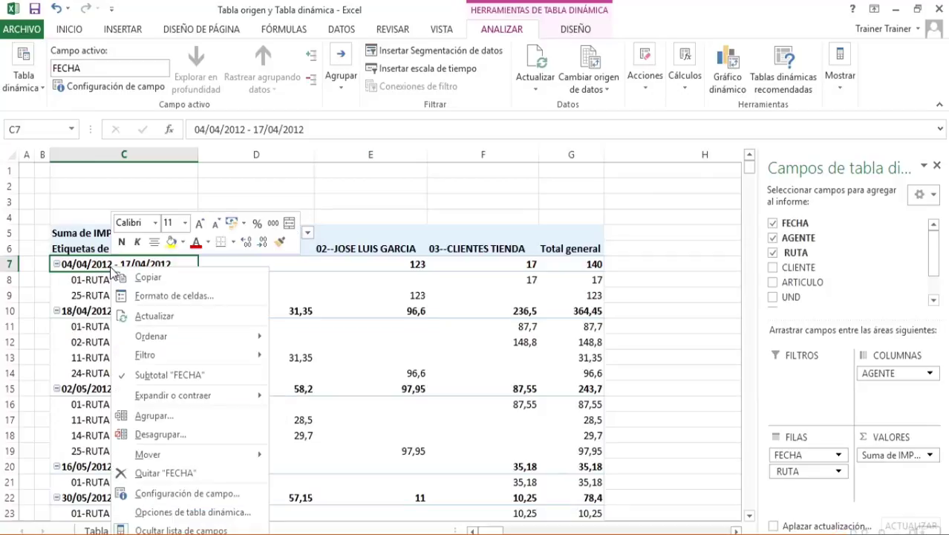
left_click(154, 416)
left_click_drag(165, 300, 520, 88)
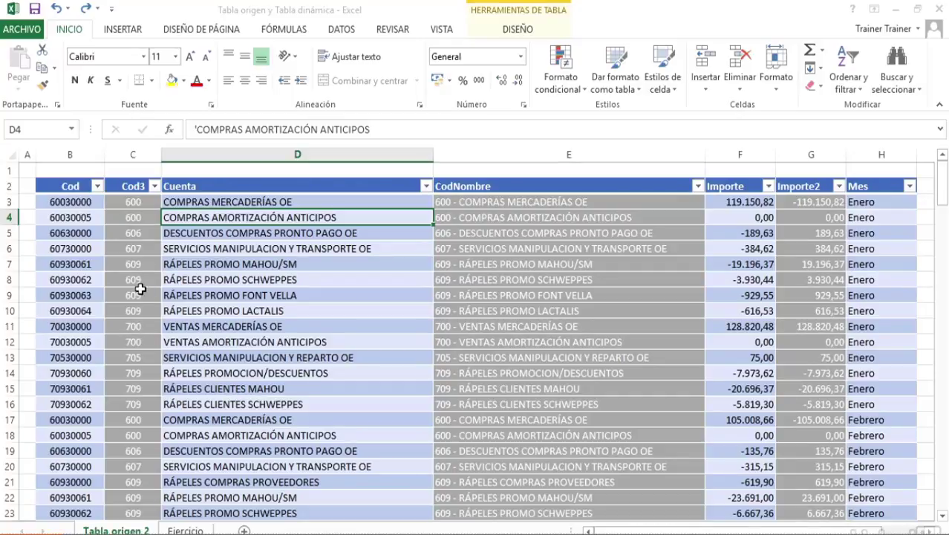
Create a pivot table from Tabla2 of the Tabla origen 2 sheet at cell C5 of the Ejercicio sheet
left_click(182, 530)
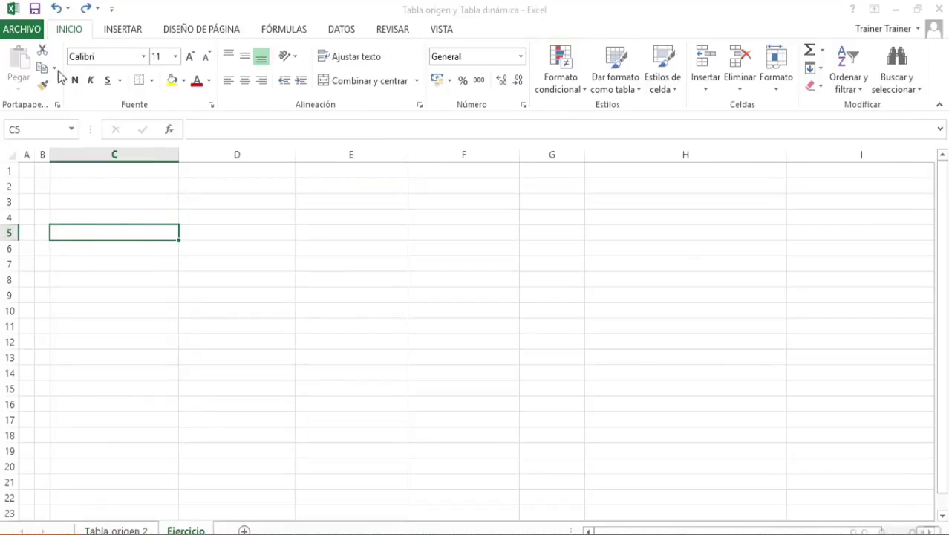
left_click(121, 31)
left_click(24, 70)
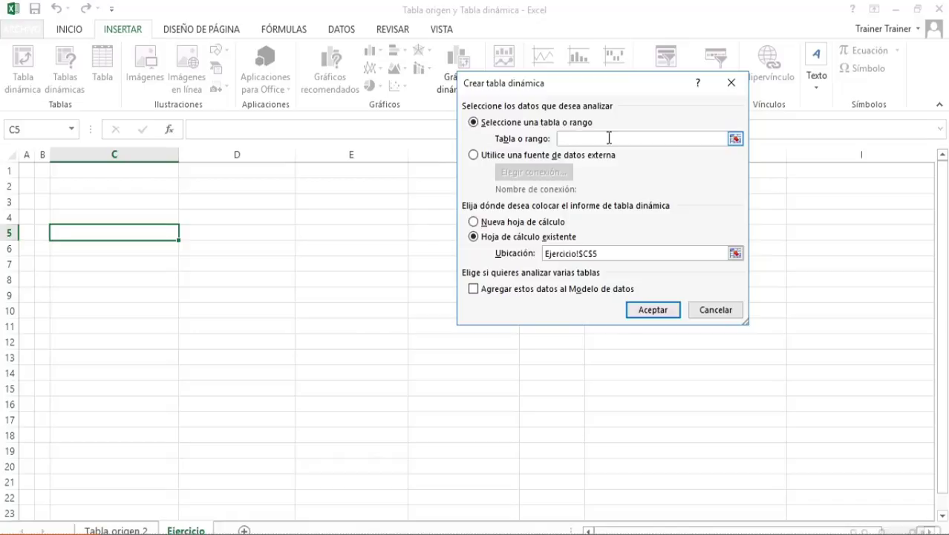
left_click(734, 139)
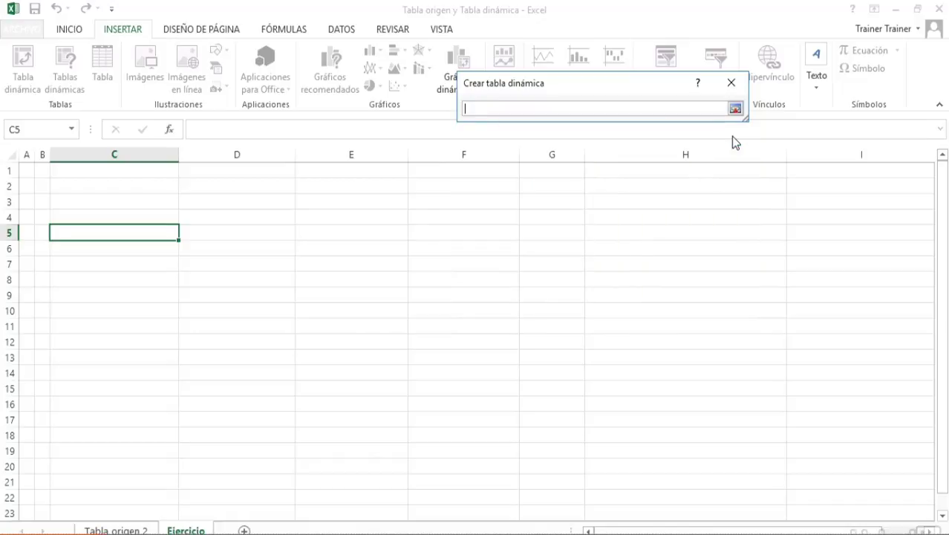
left_click(116, 529)
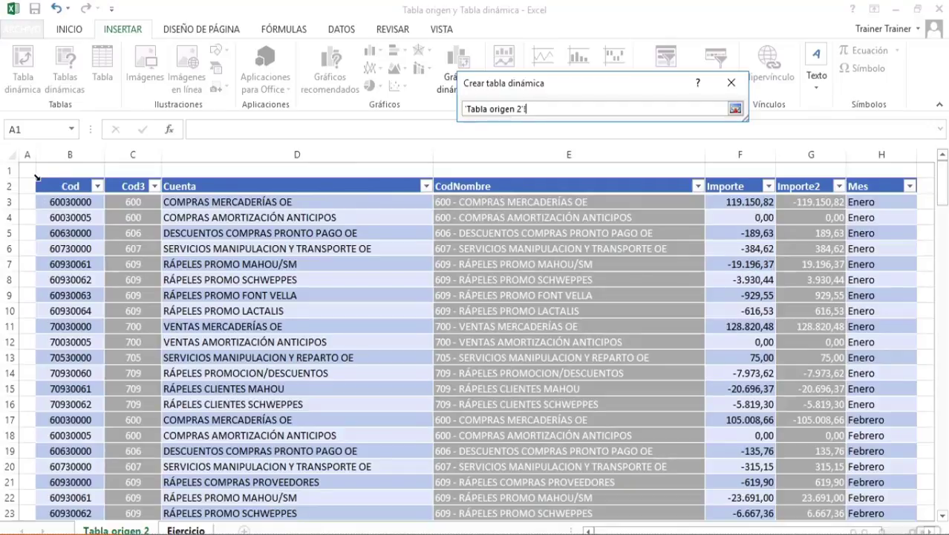
left_click(35, 177)
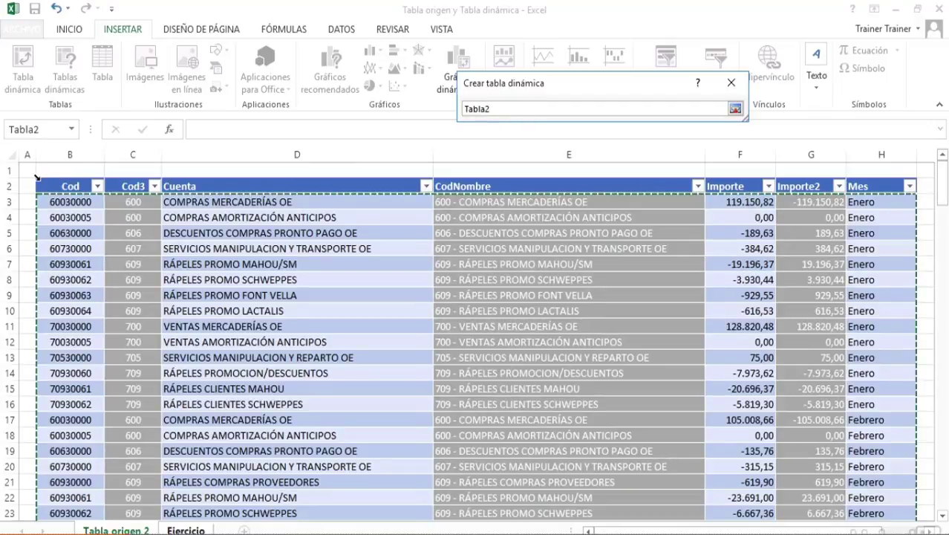
key("Return")
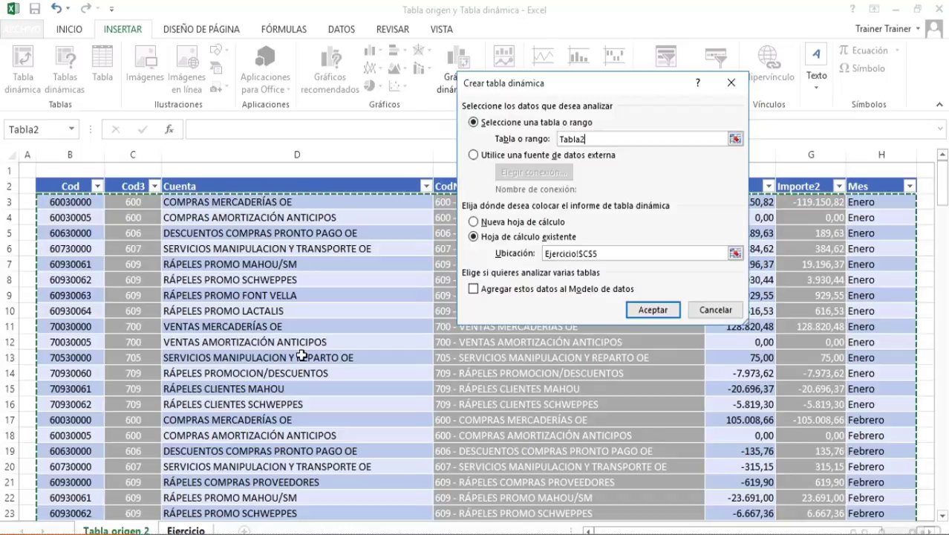
left_click(646, 311)
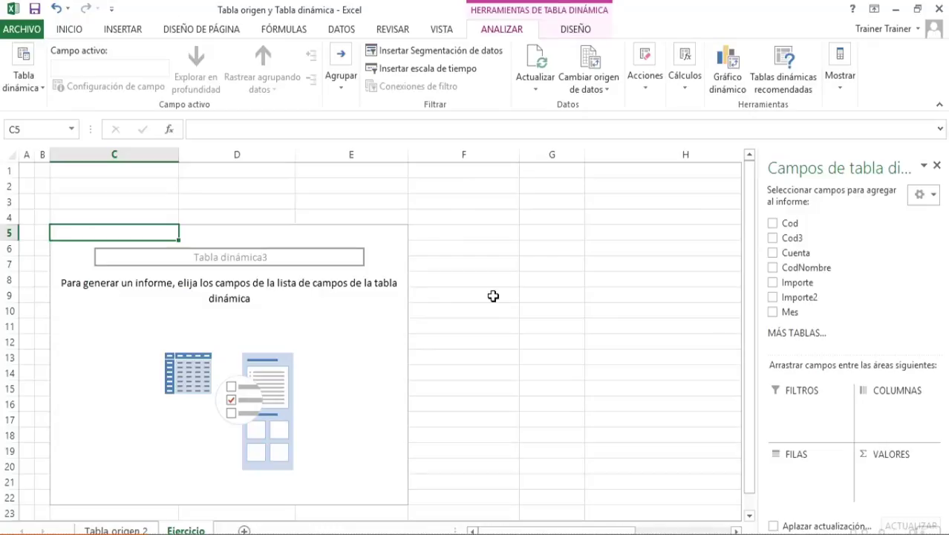
Examine the first record's Cod3, CodNombre, Cuenta, Importe and Importe2 contents and formulas on the Tabla origen 2 sheet
left_click(116, 531)
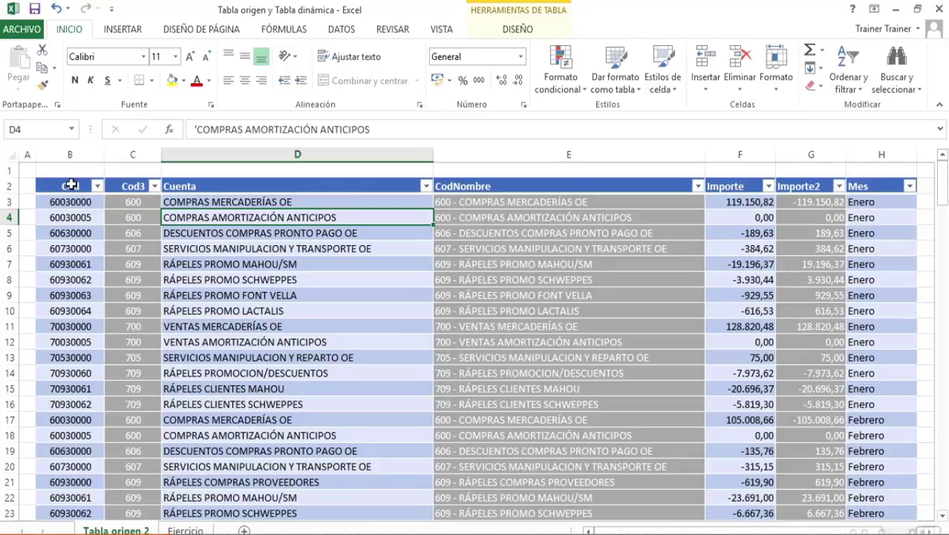
left_click(132, 201)
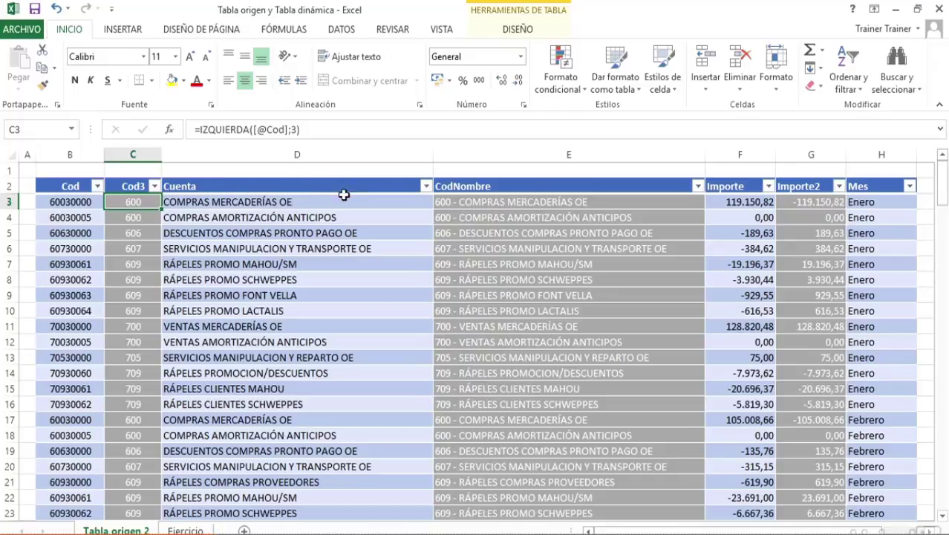
left_click(482, 202)
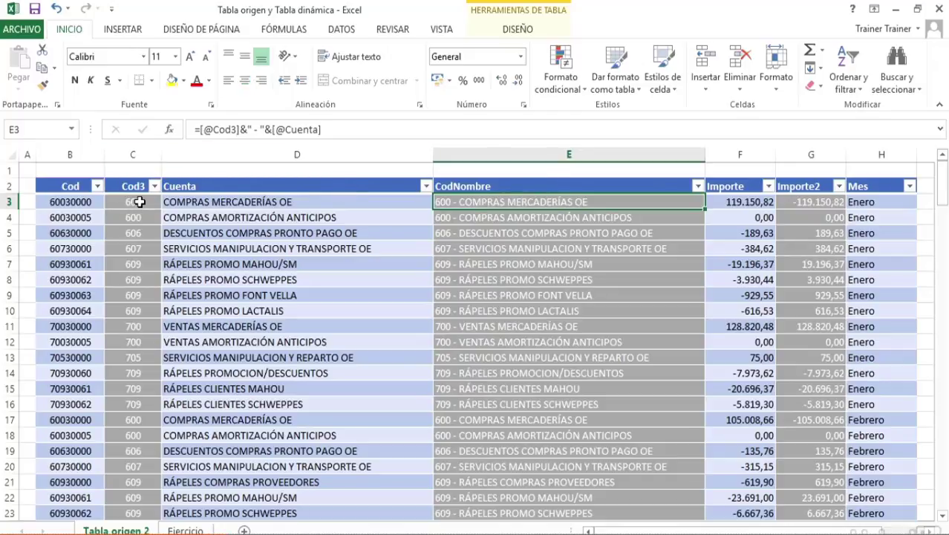
left_click(315, 203)
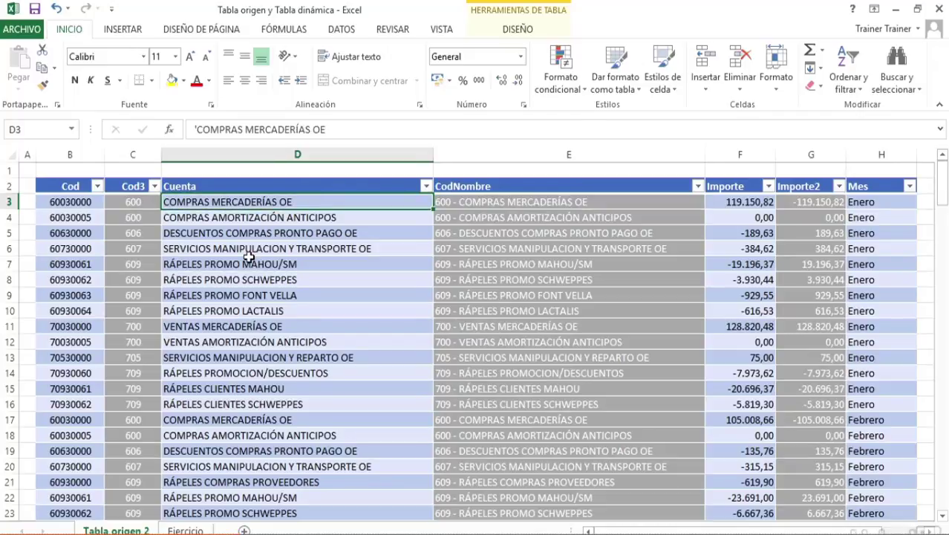
left_click(728, 200)
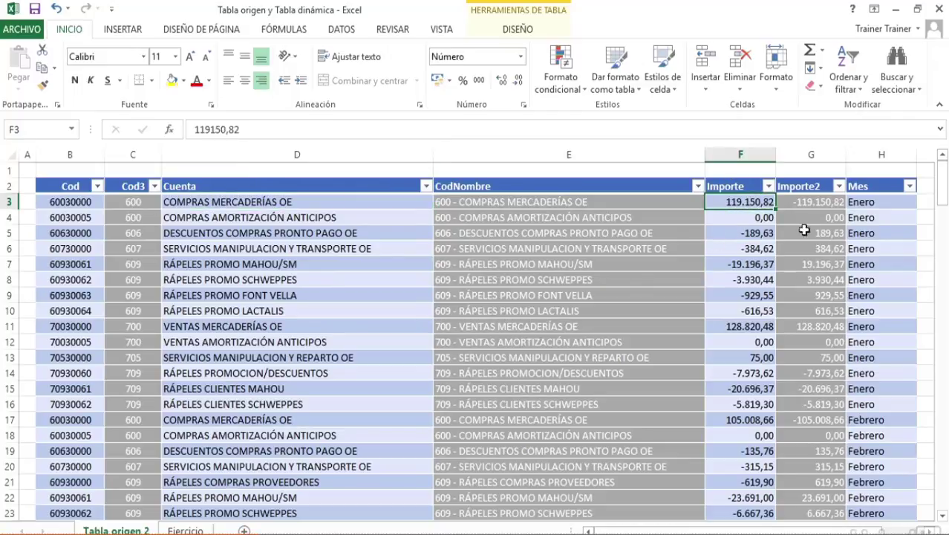
left_click(813, 200)
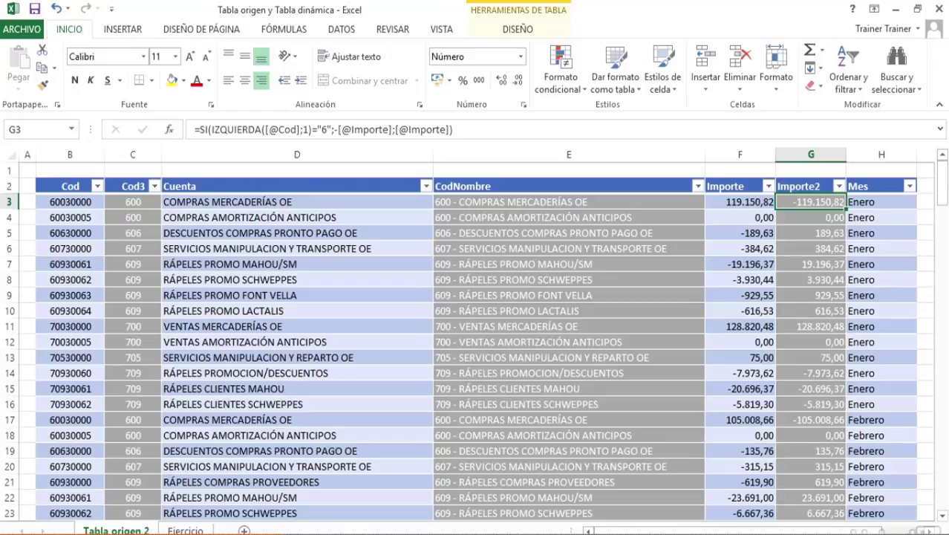
Add CodNombre to the rows and Importe2 to the values of the pivot table on the Ejercicio sheet
left_click(186, 530)
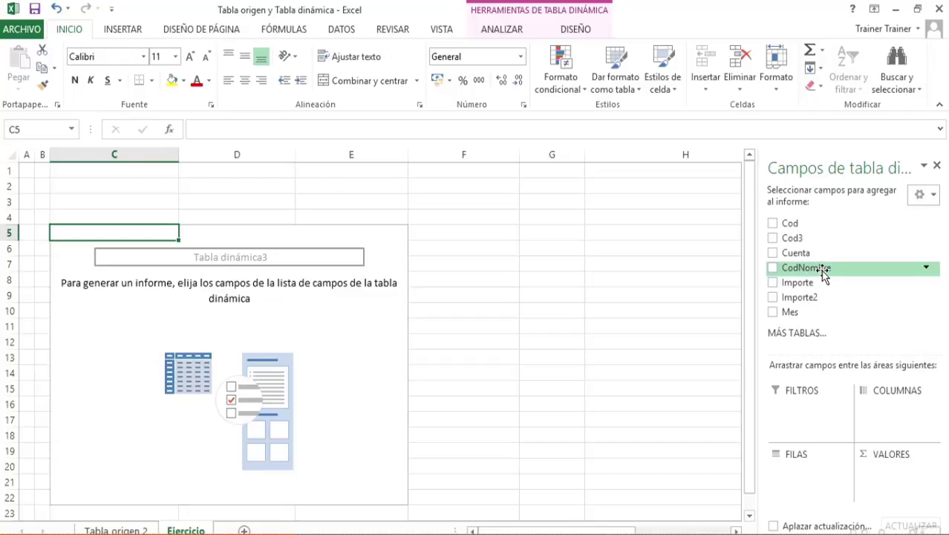
left_click_drag(828, 273, 813, 473)
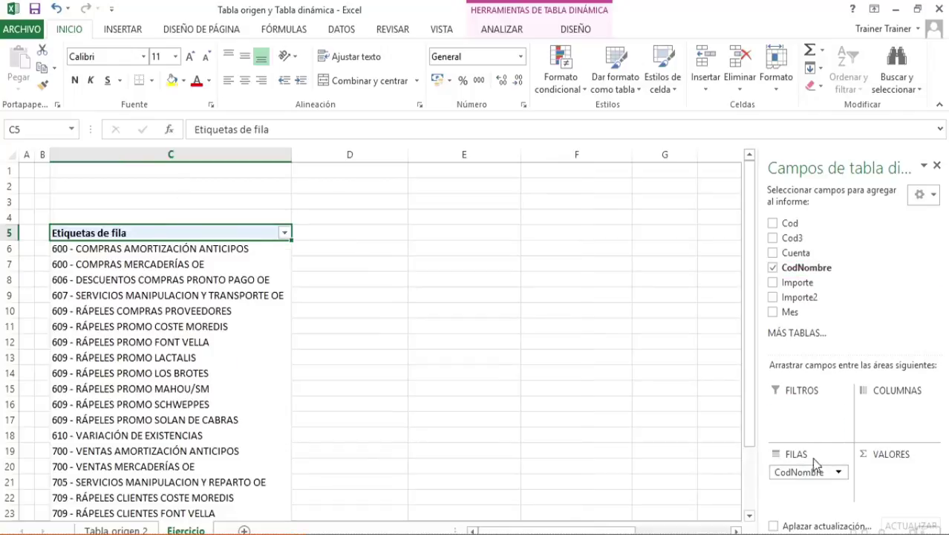
left_click_drag(802, 298, 904, 471)
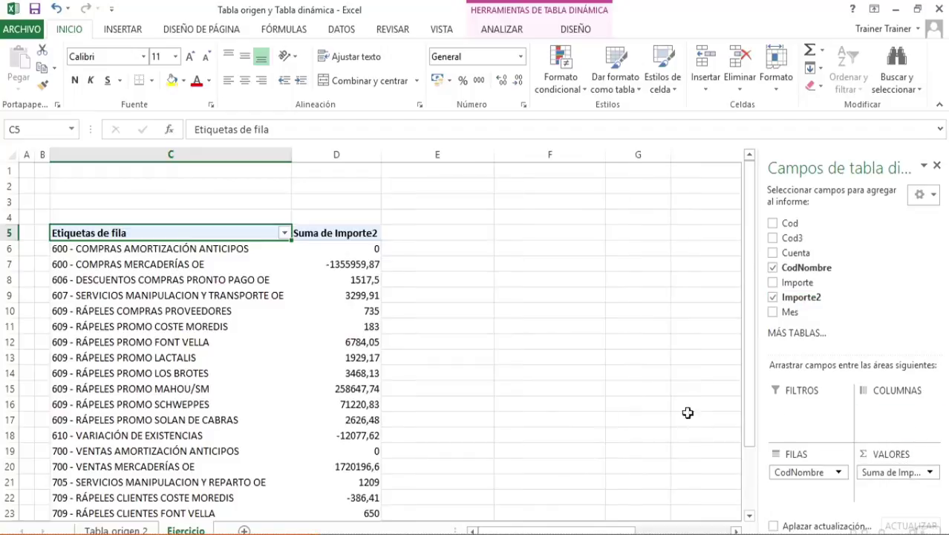
Group the row labels from 600 - COMPRAS AMORTIZACIÓN ANTICIPOS through 609 - RÁPELES PROMO SOLAN DE CABRAS in the Ejercicio pivot table
left_click(115, 530)
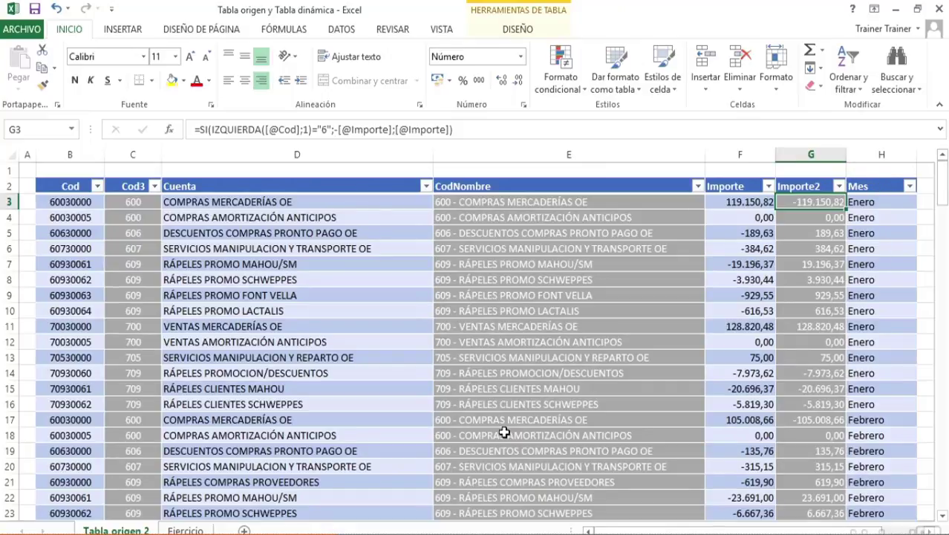
left_click(186, 531)
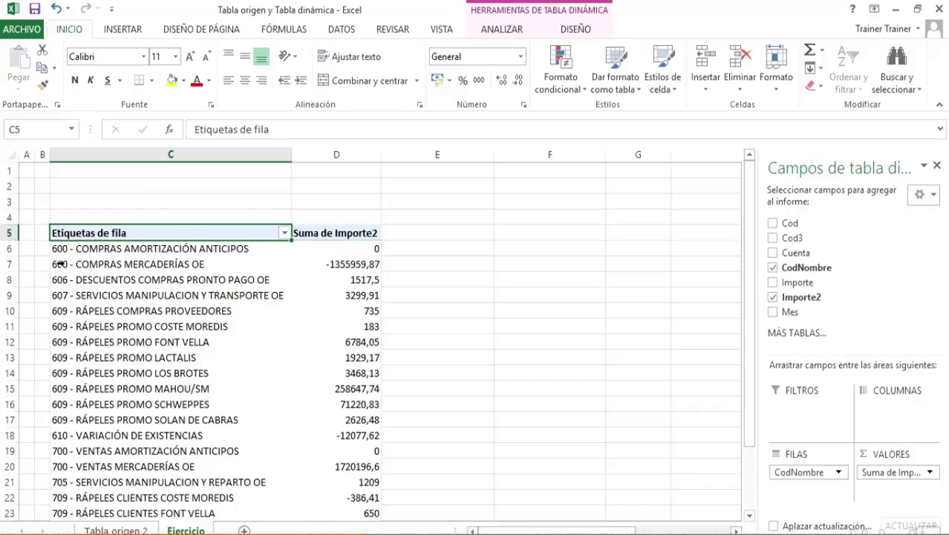
left_click_drag(87, 251, 92, 413)
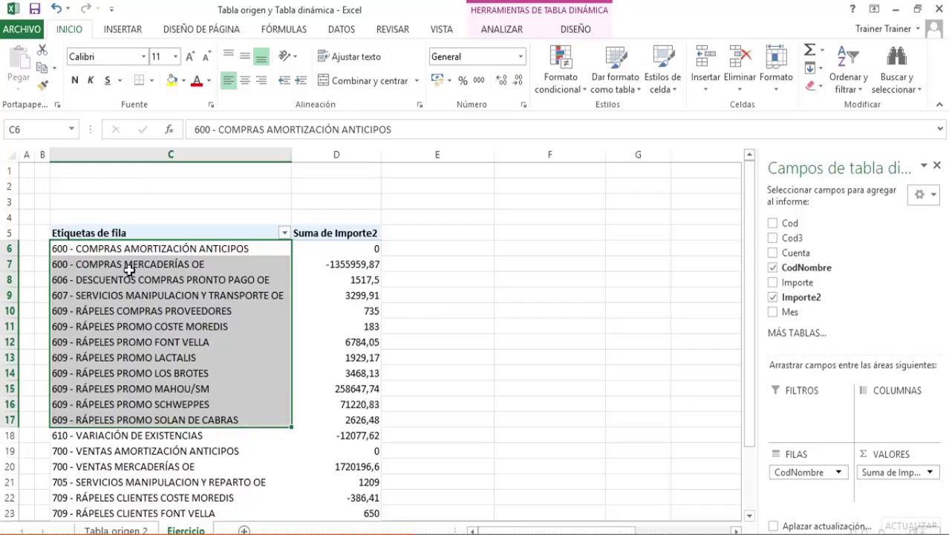
right_click(89, 266)
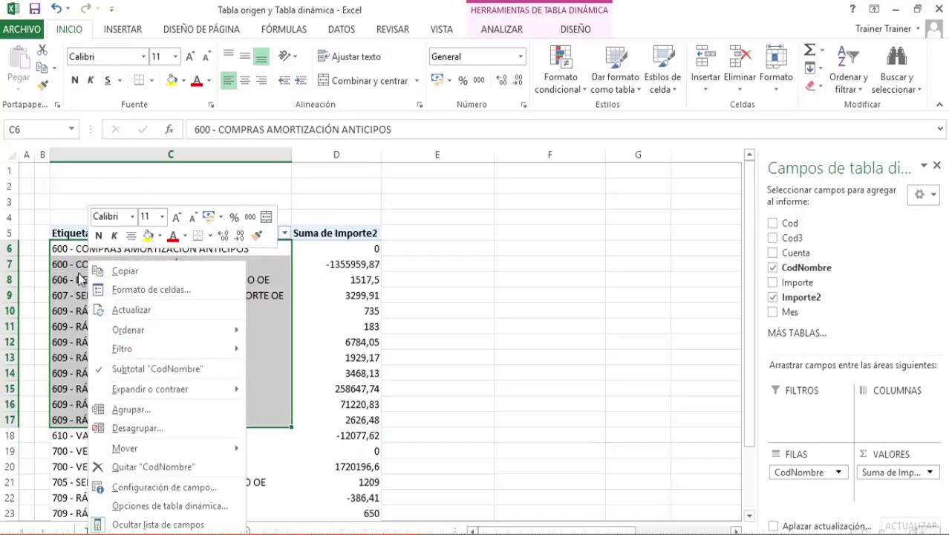
left_click(176, 410)
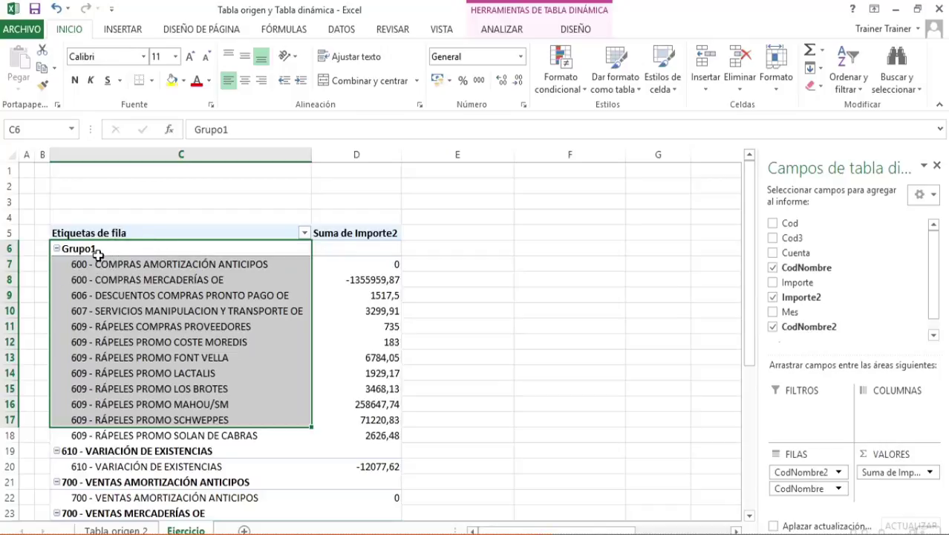
Rename the group of 600 to 609 accounts as "Materias primas y mercaderías"
left_click(98, 249)
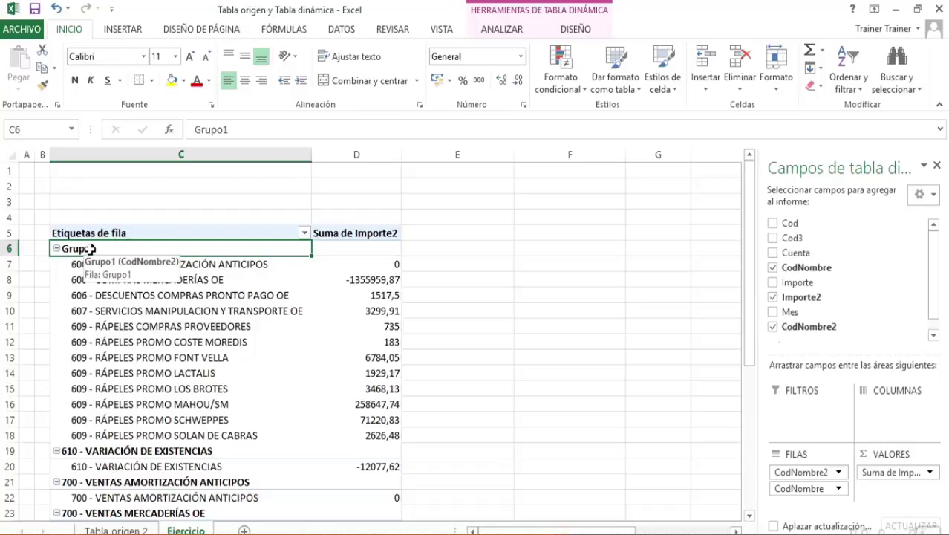
type("Materias")
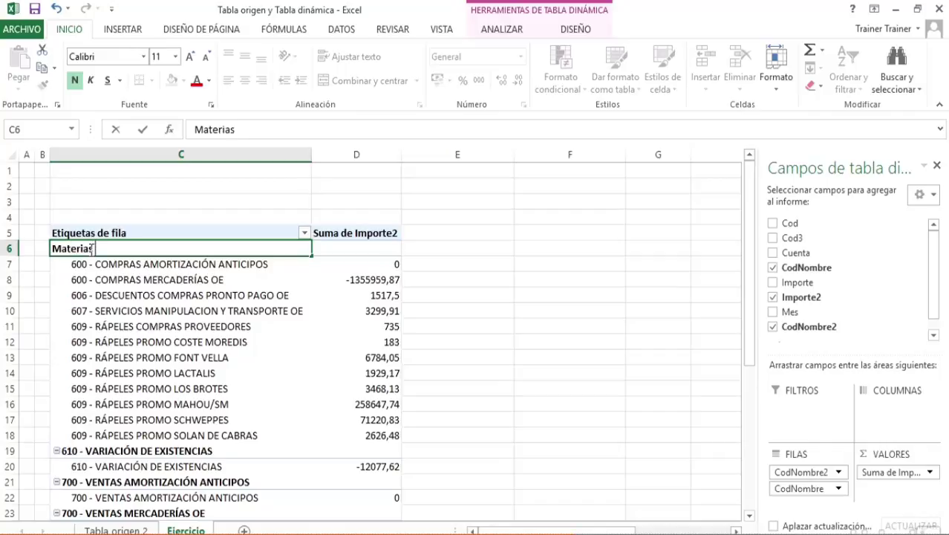
type(" primas y m")
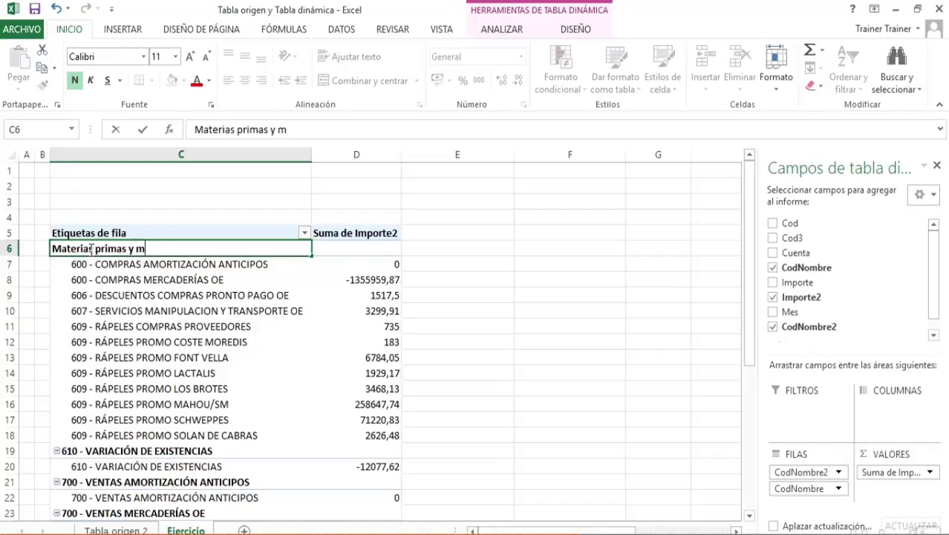
type("ercadería")
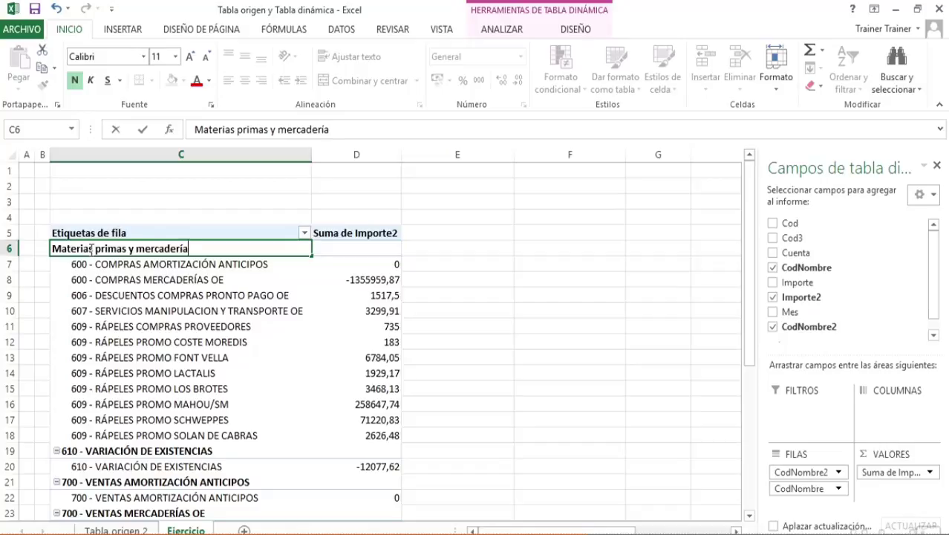
type("s")
key("Return")
Group all the 700, 705 and 709 accounts, from VENTAS AMORTIZACIÓN ANTICIPOS to RÁPELES PROMOCION/DESCUENTOS, into one row group
scroll(90, 249, "down", 4)
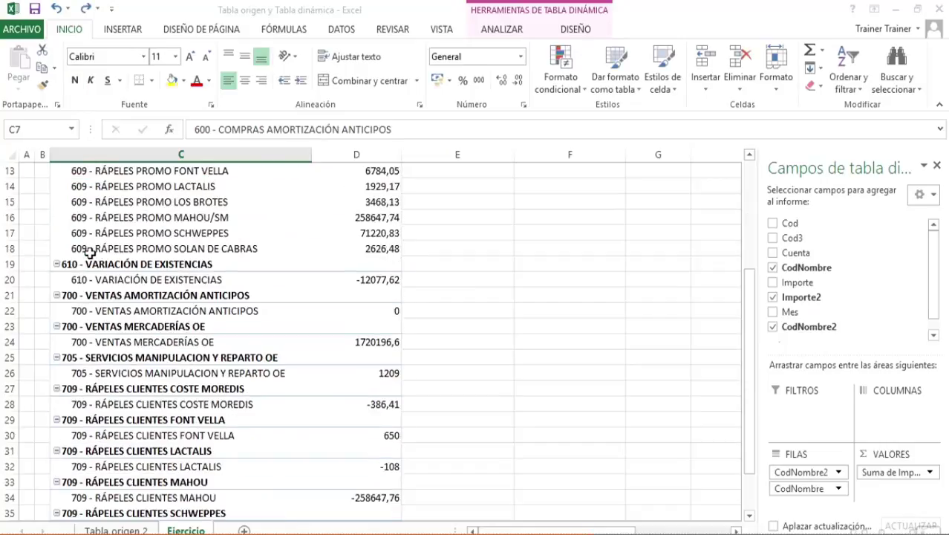
scroll(89, 269, "down", 1)
left_click(73, 249)
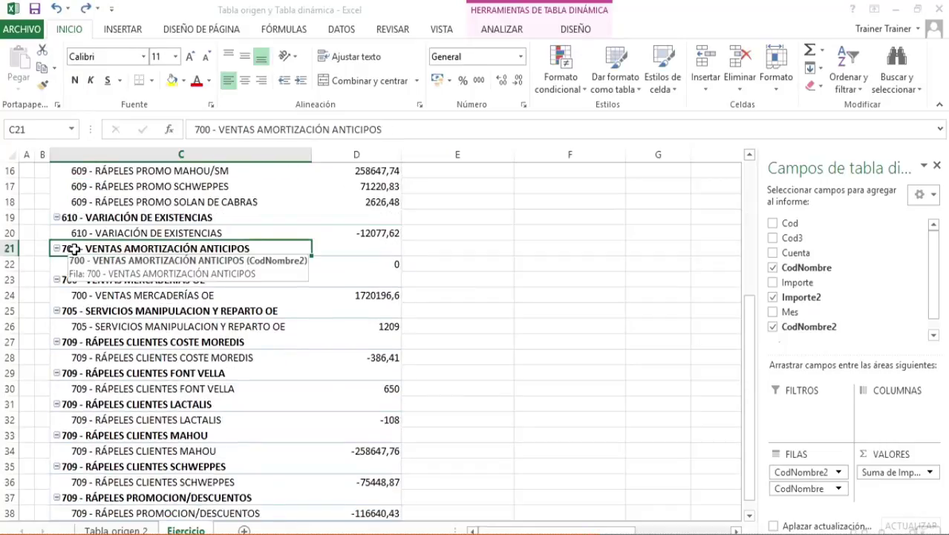
left_click(82, 280, "ctrl")
left_click(83, 310, "ctrl")
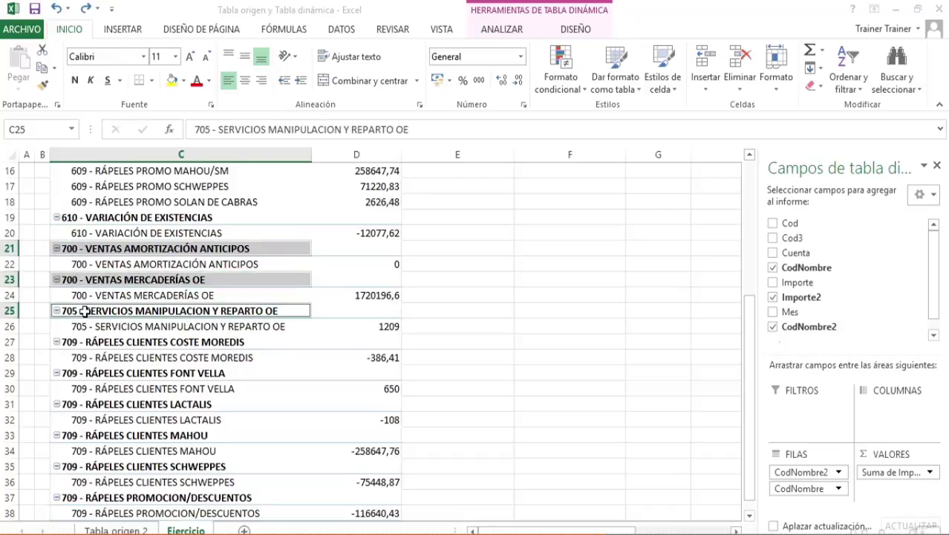
left_click(84, 342, "ctrl")
left_click(88, 373, "ctrl")
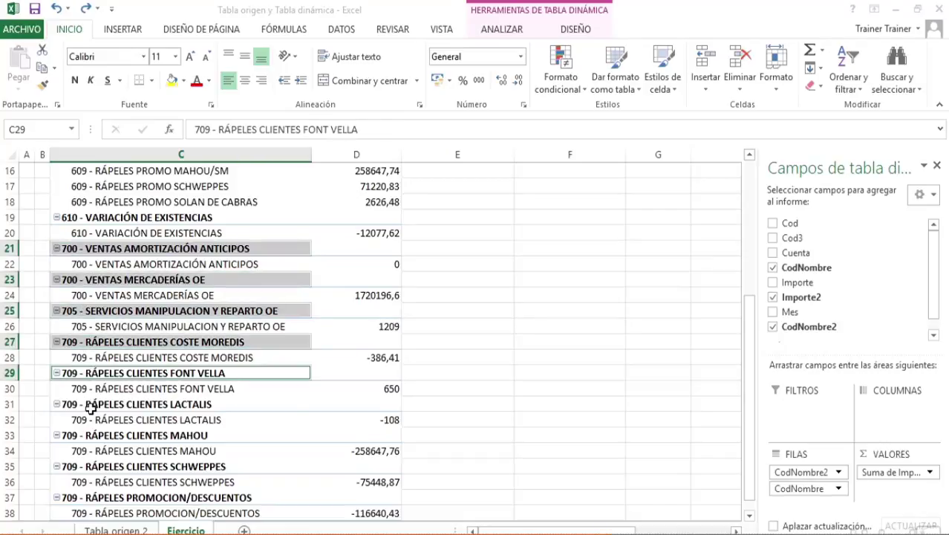
left_click(91, 405, "ctrl")
left_click(91, 436, "ctrl")
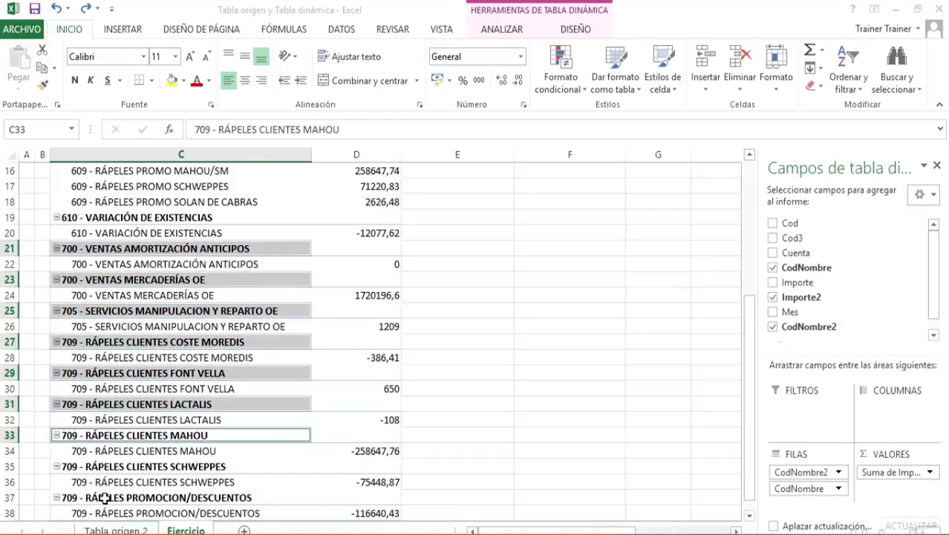
left_click(97, 466, "ctrl")
left_click(95, 497, "ctrl")
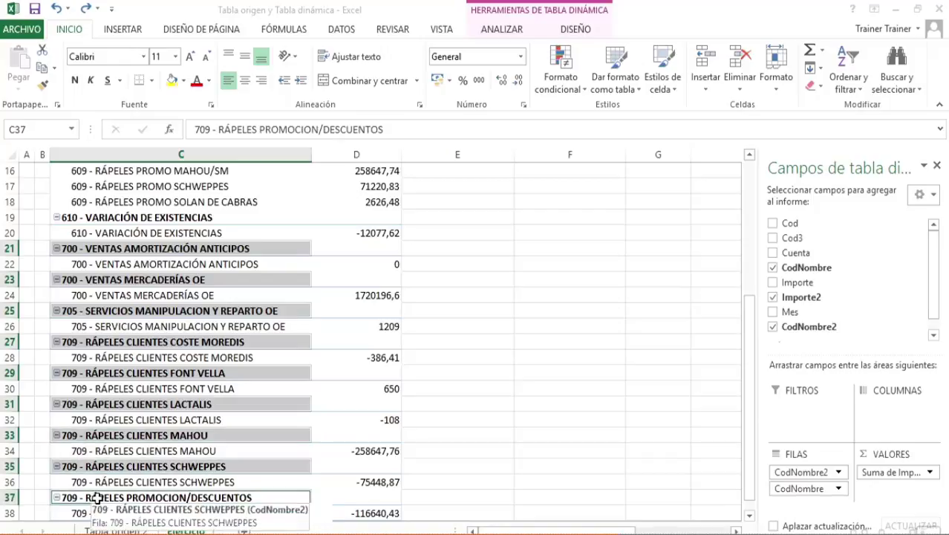
right_click(116, 249)
left_click(220, 399)
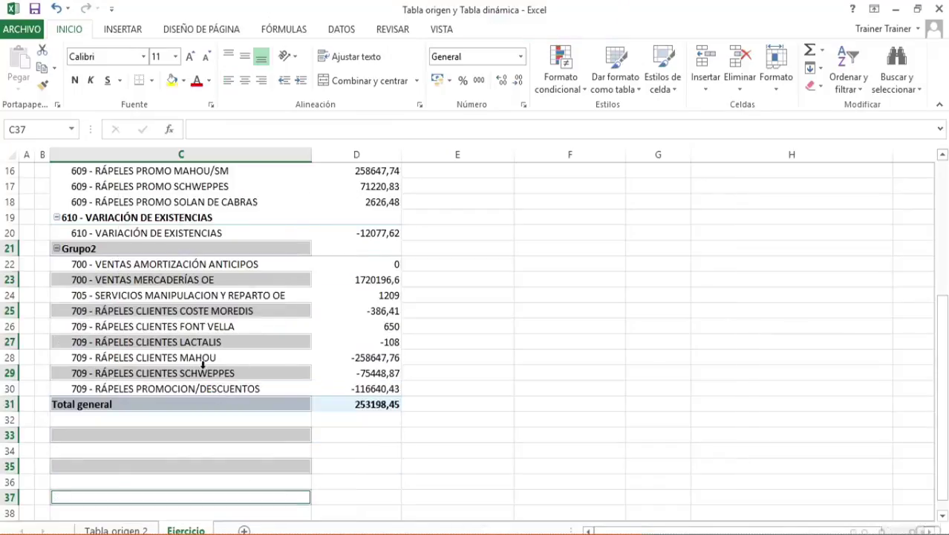
Rename the group of 700 to 709 accounts as "Ventas"
left_click(85, 248)
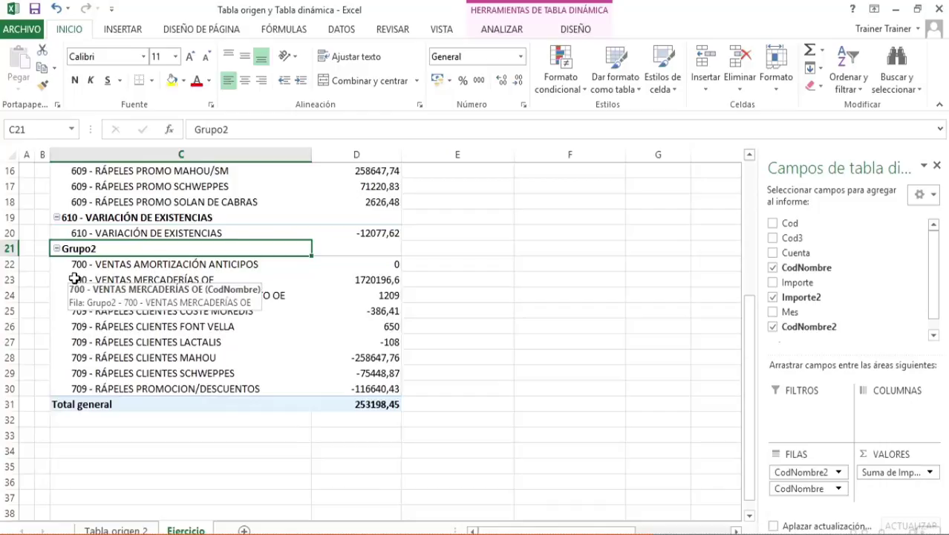
type("Ventas")
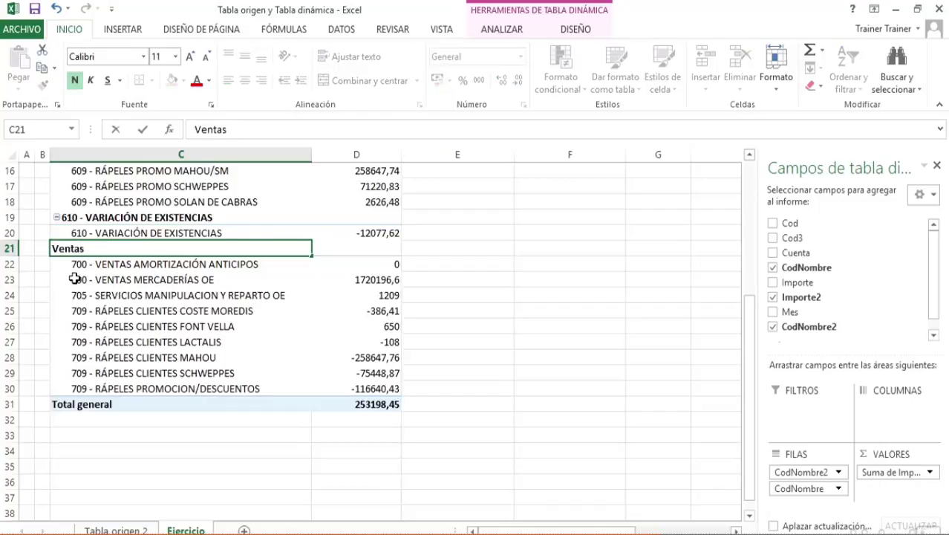
key("Return")
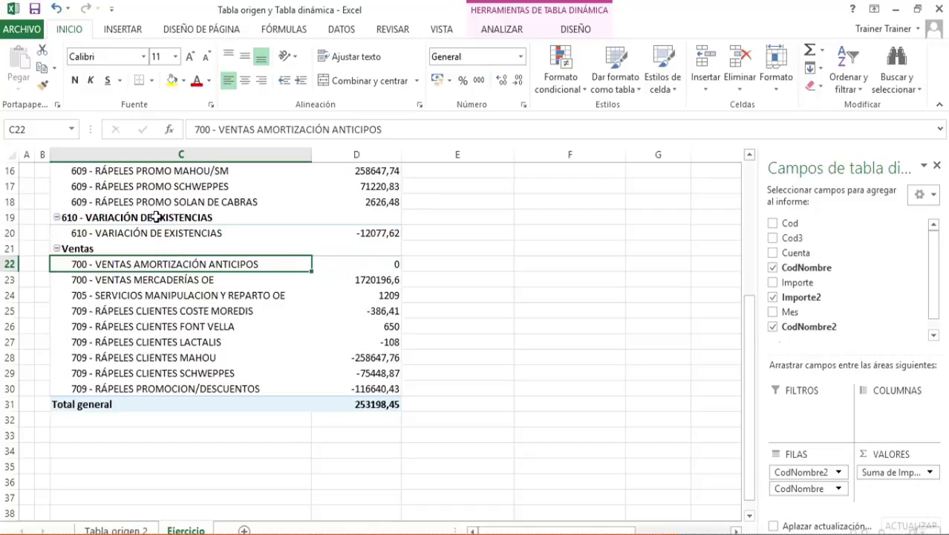
Collapse the whole pivot table to the CodNombre2 group level and widen the Suma de Importe2 column slightly
scroll(155, 216, "up", 3)
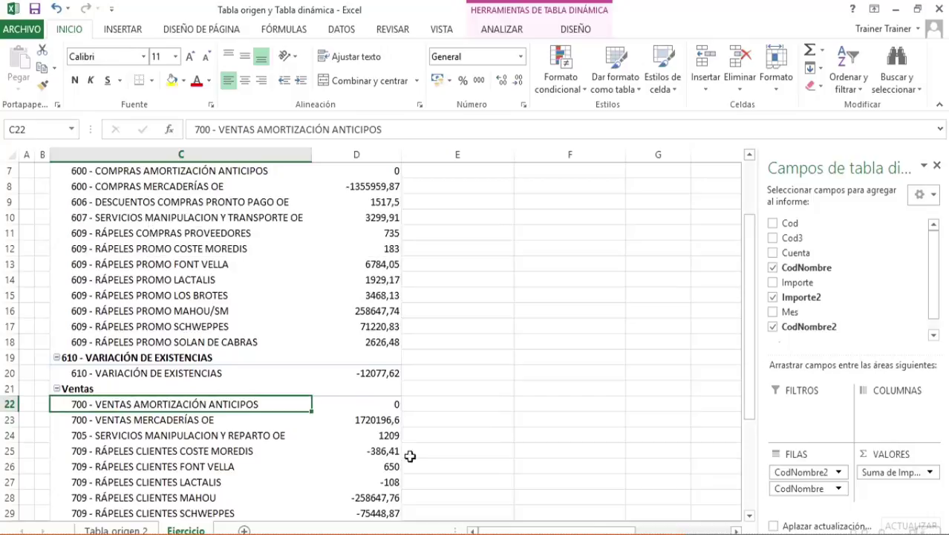
left_click(384, 280)
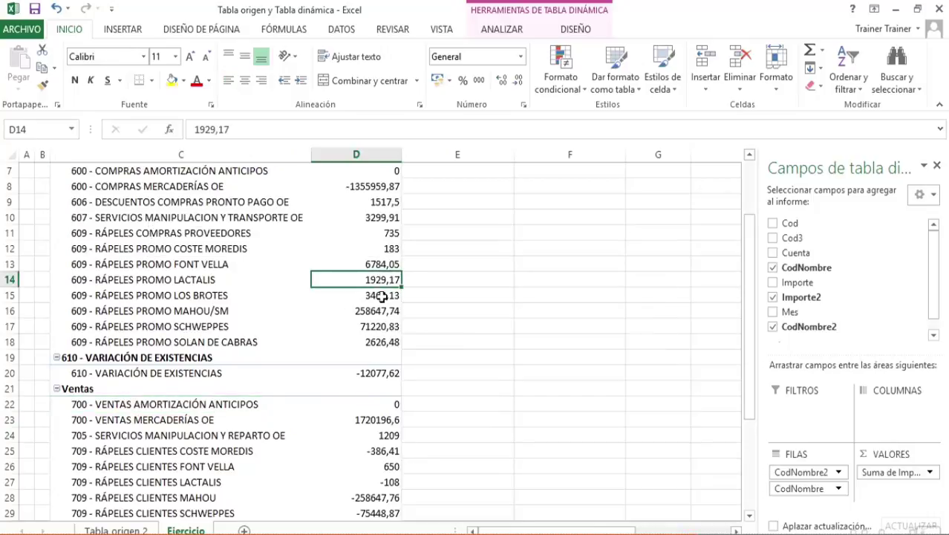
scroll(381, 305, "up", 2)
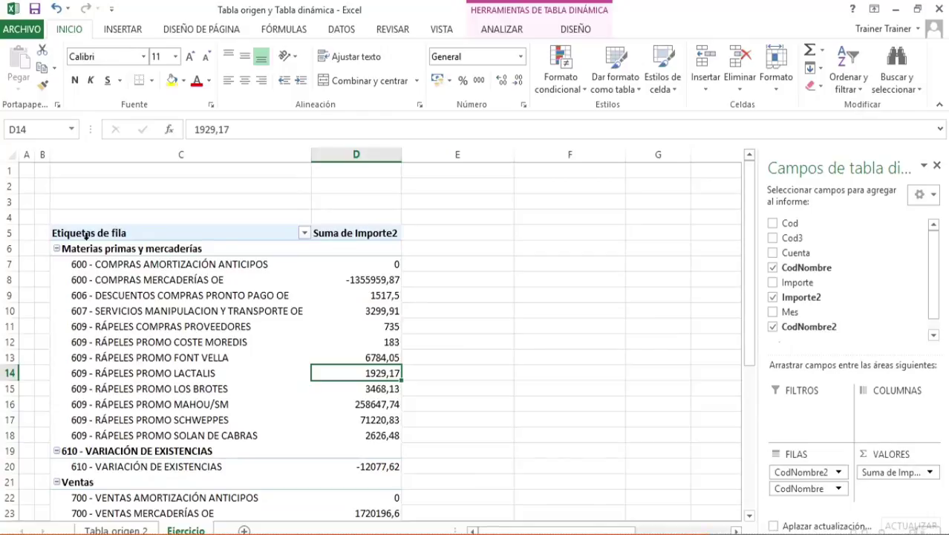
left_click(58, 248)
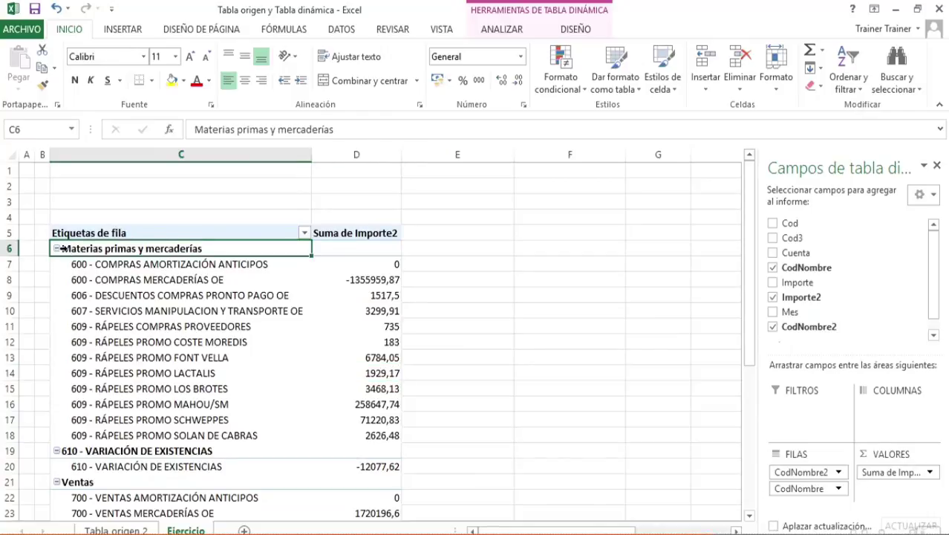
right_click(86, 255)
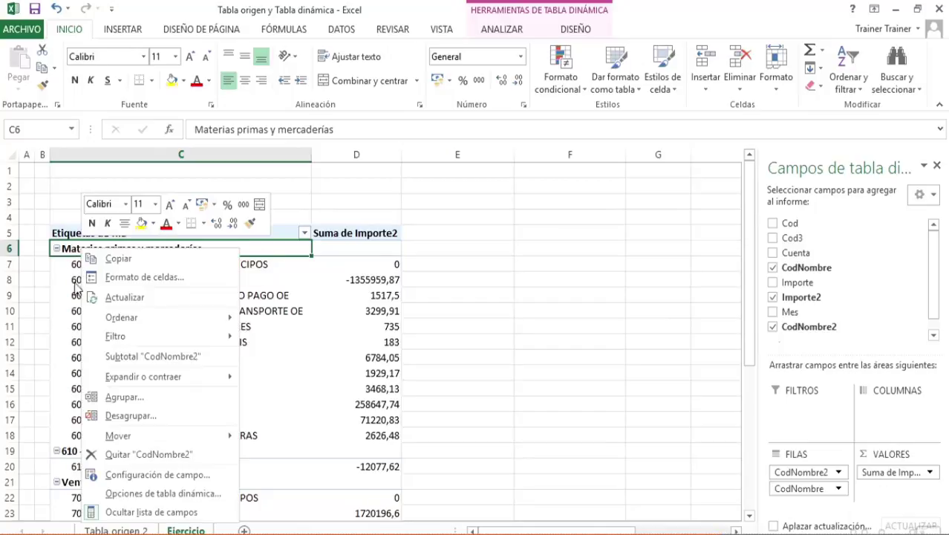
mouse_move(160, 379)
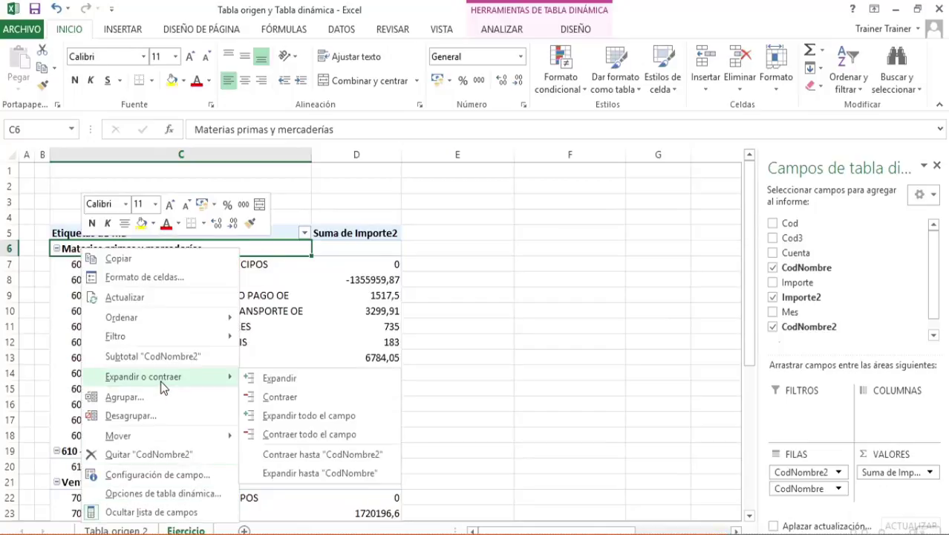
left_click(297, 453)
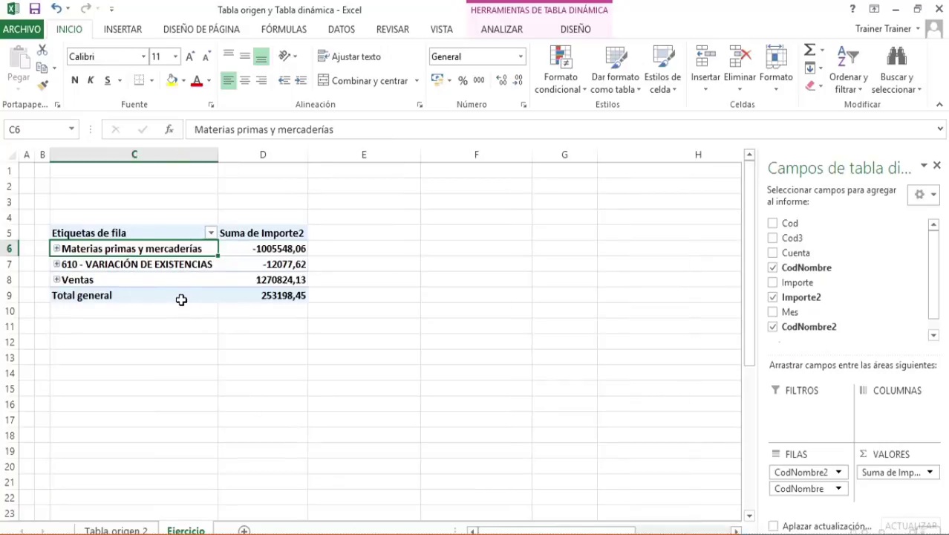
left_click_drag(307, 155, 328, 155)
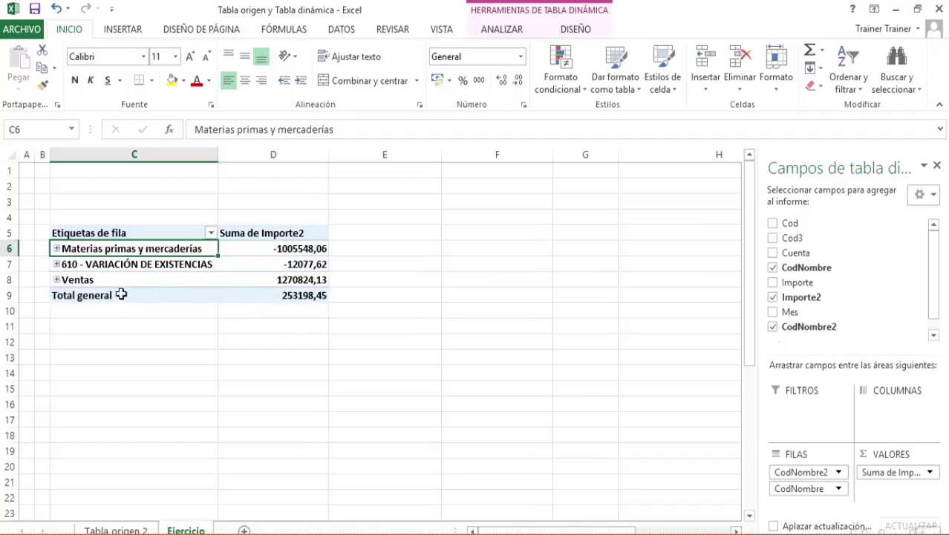
Expand the entire CodNombre2 field to show the accounts inside every group
right_click(100, 248)
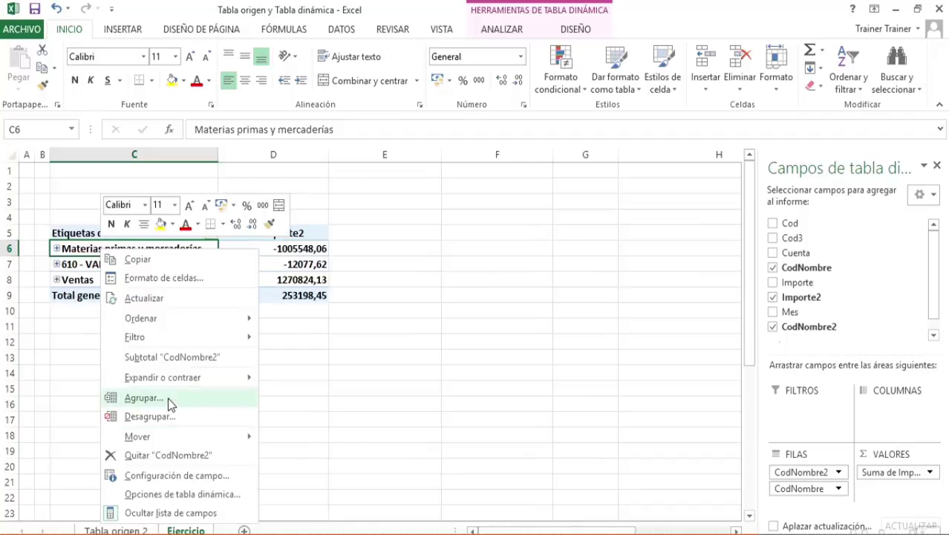
mouse_move(169, 379)
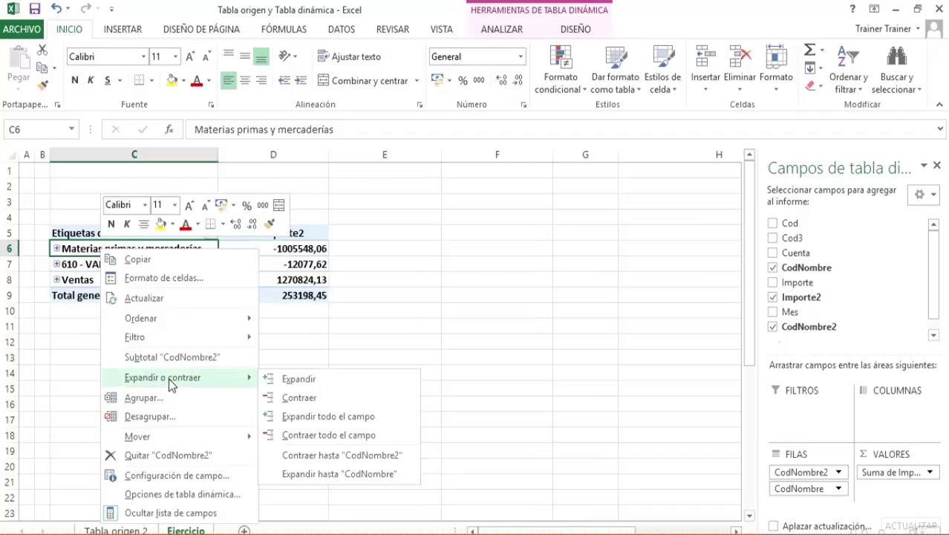
left_click(324, 417)
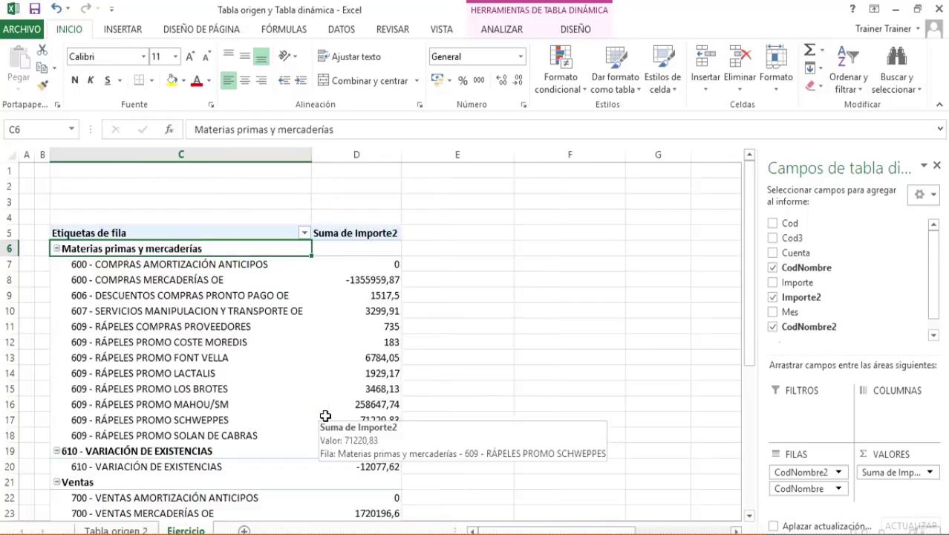
Collapse the Materias primas y mercaderías and Ventas groups, and group Materias primas y mercaderías with 610 - VARIACIÓN DE EXISTENCIAS
left_click(56, 249)
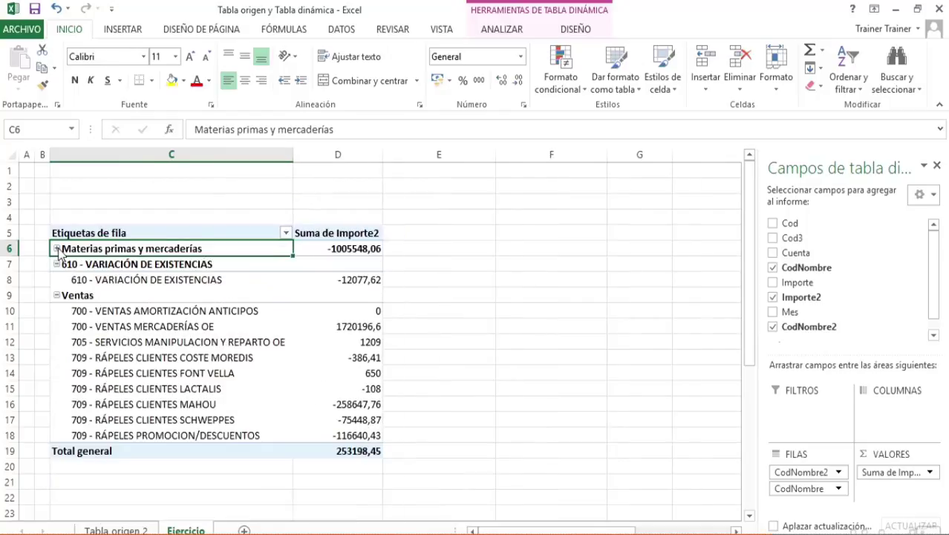
left_click(57, 295)
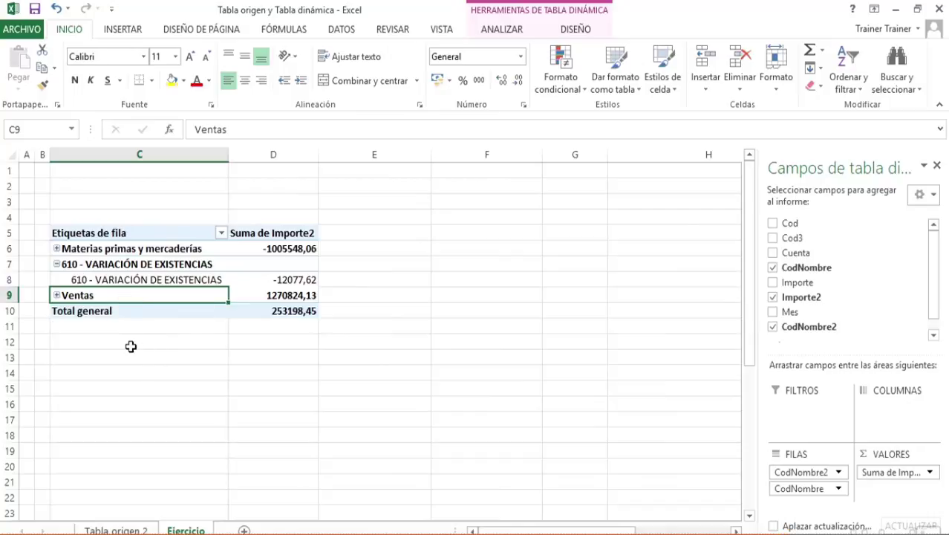
left_click(93, 249)
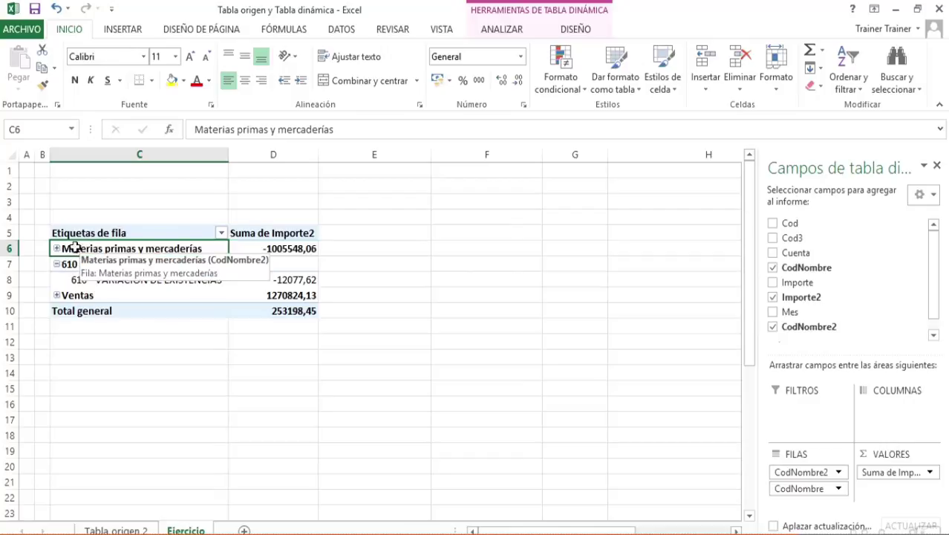
left_click(78, 266)
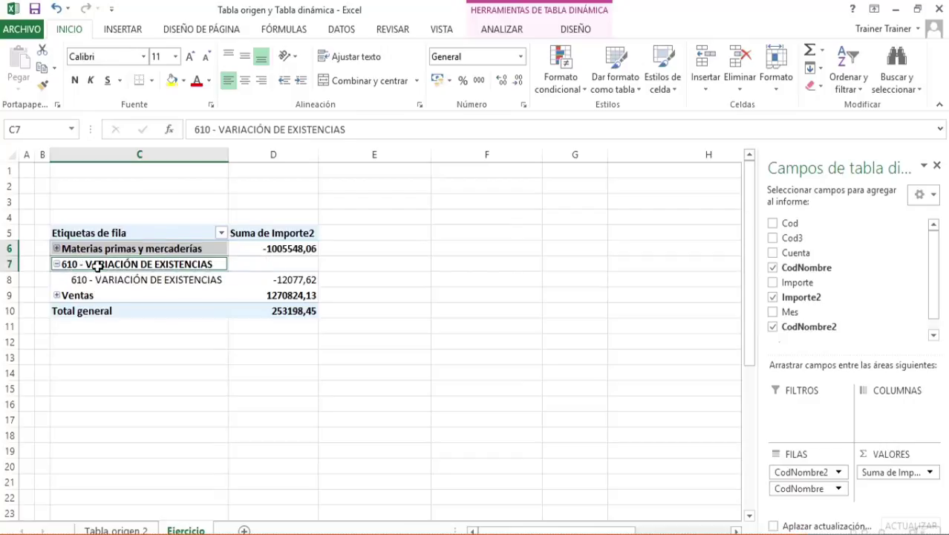
right_click(116, 250)
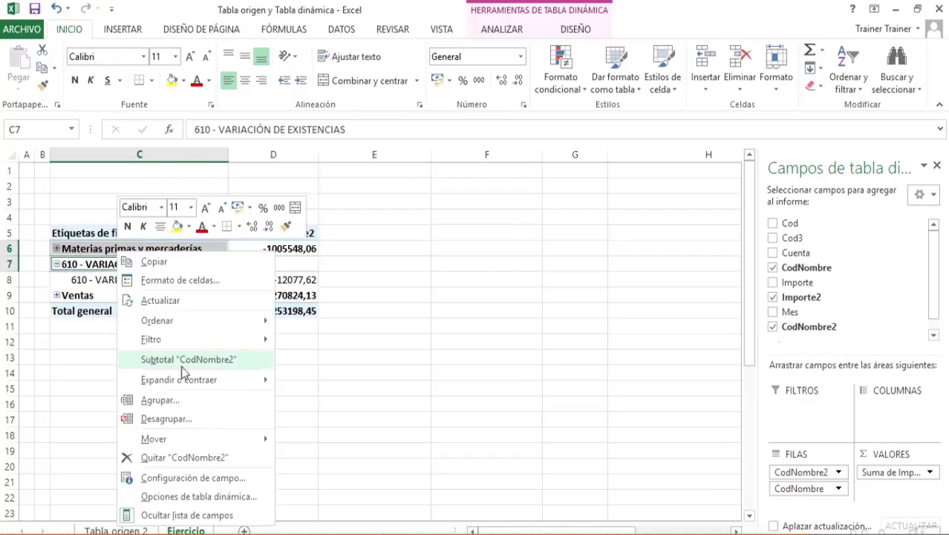
left_click(215, 399)
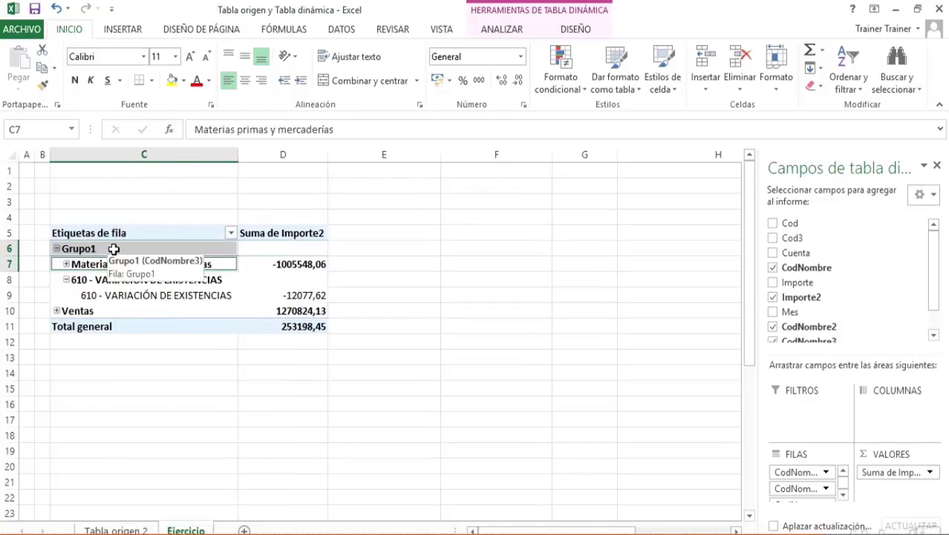
Rename the Grupo1 group as "Aprovisionamientos"
left_click(113, 249)
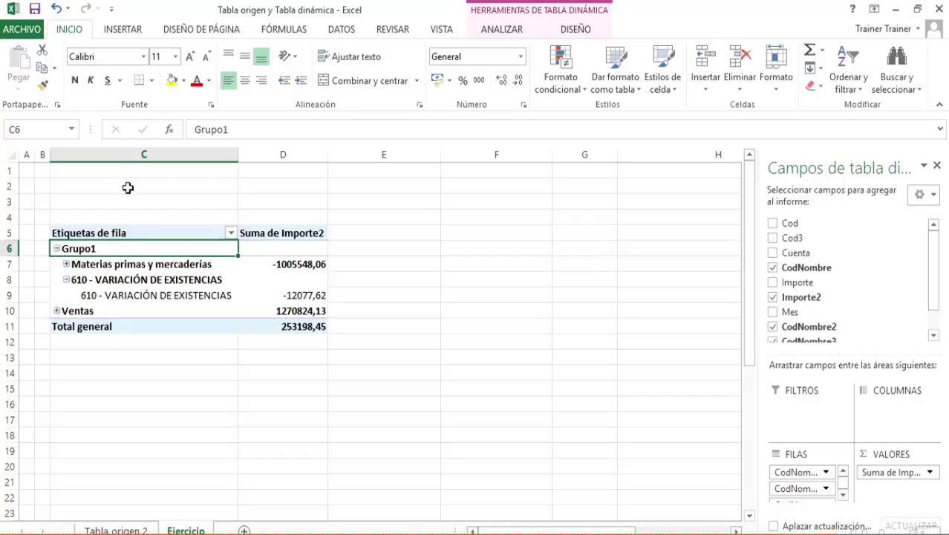
type("Aprovisionam")
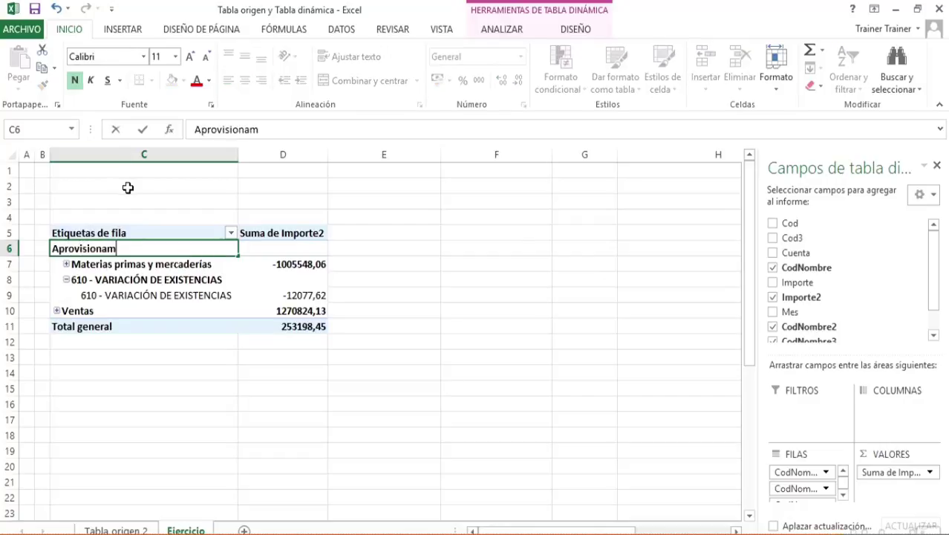
type("ientos")
key("Return")
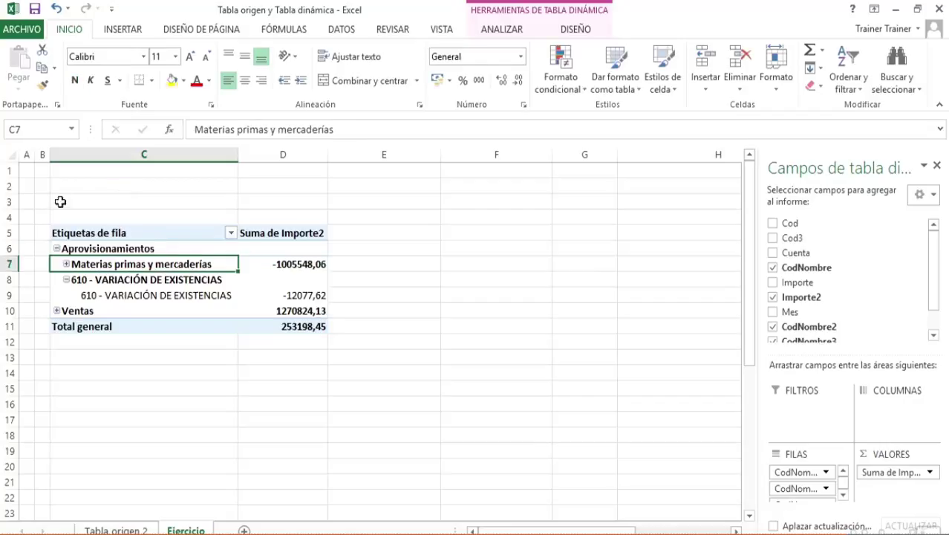
Collapse the Aprovisionamientos group and sort the CodNombre3 groups from Z to A
left_click(58, 250)
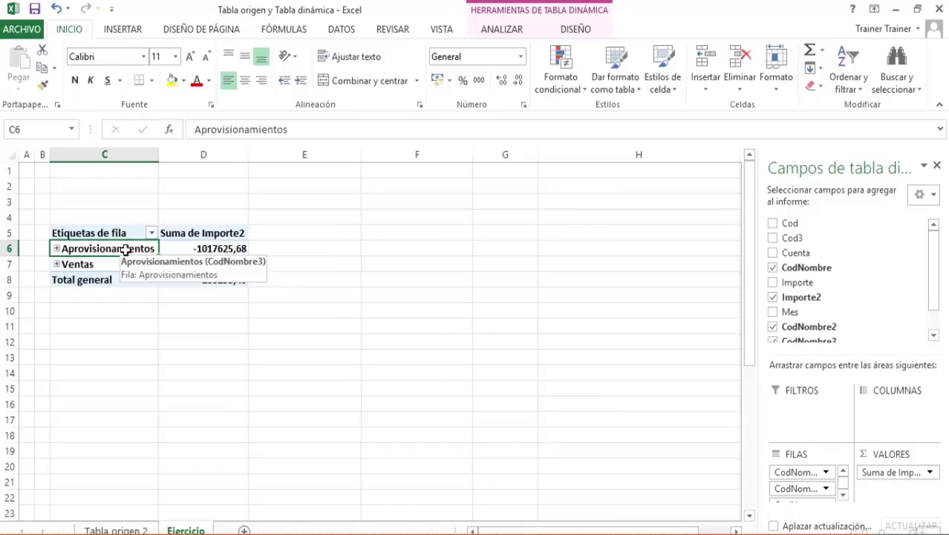
left_click(150, 234)
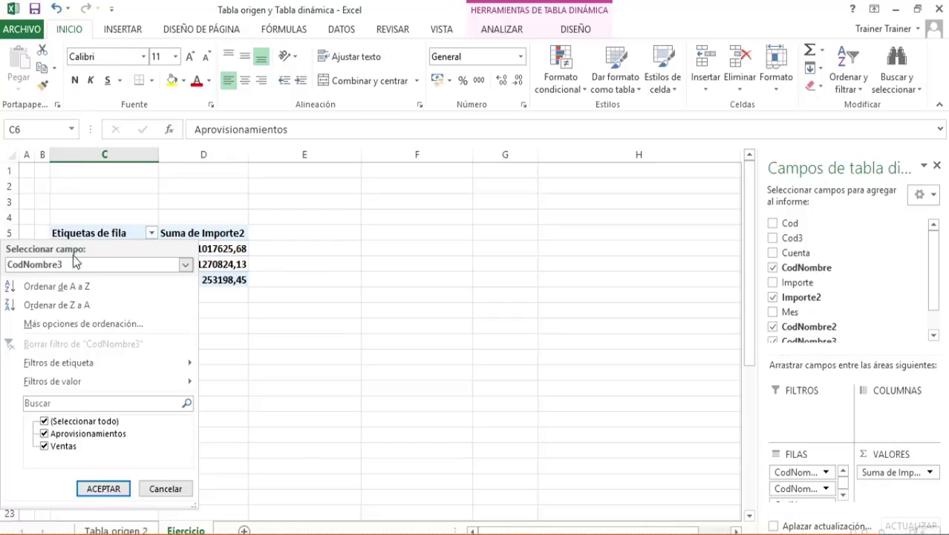
left_click(78, 304)
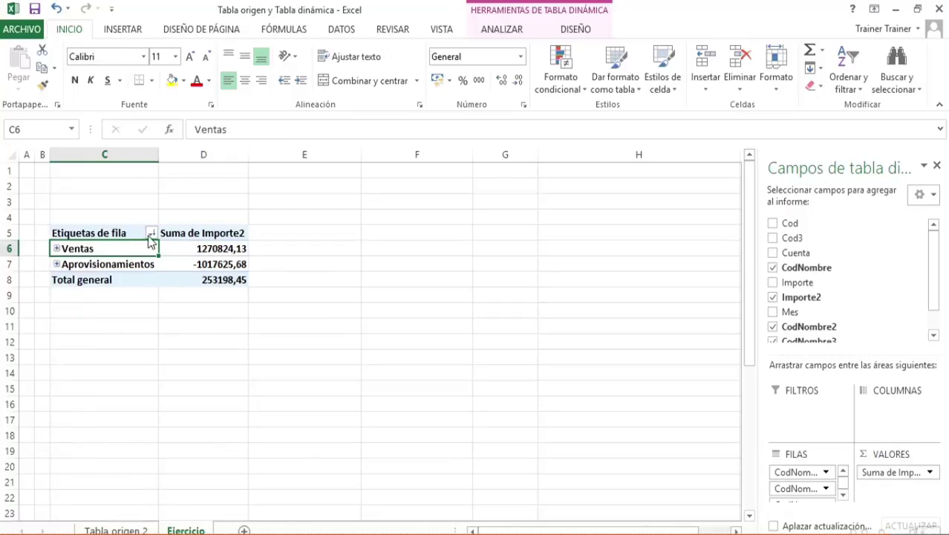
Expand all the pivot table's groups down to their individual accounts
right_click(64, 248)
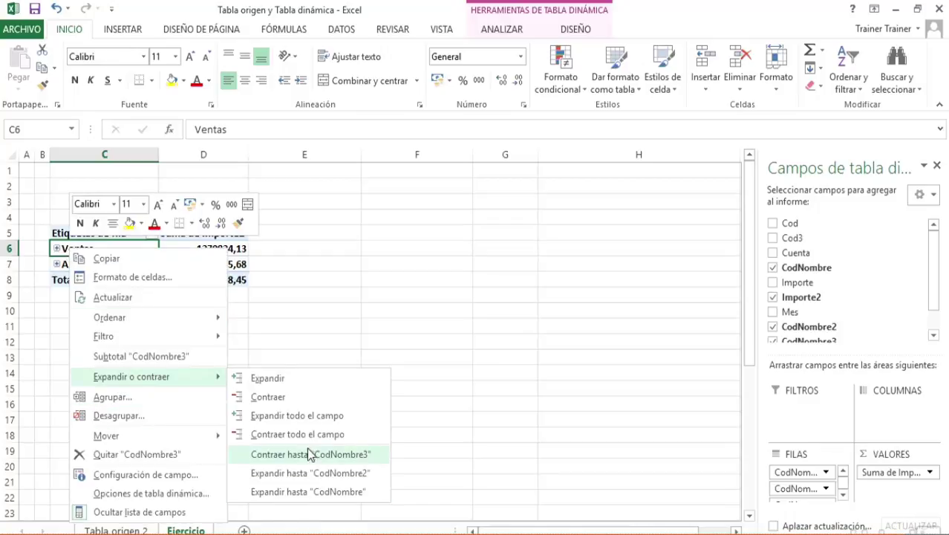
left_click(305, 414)
left_click(76, 435)
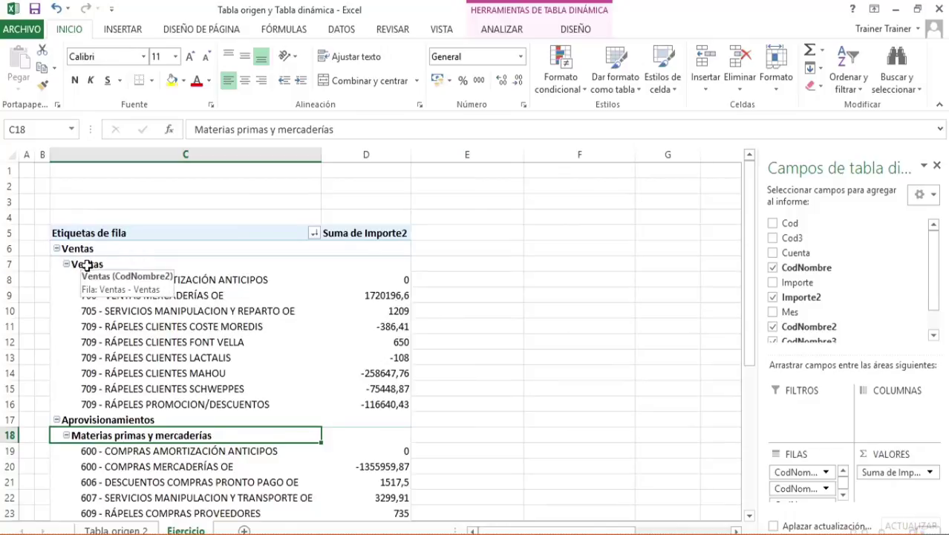
Open the sorting choices for the accounts under Ventas, starting from 700 - VENTAS AMORTIZACIÓN ANTICIPOS
left_click(149, 279)
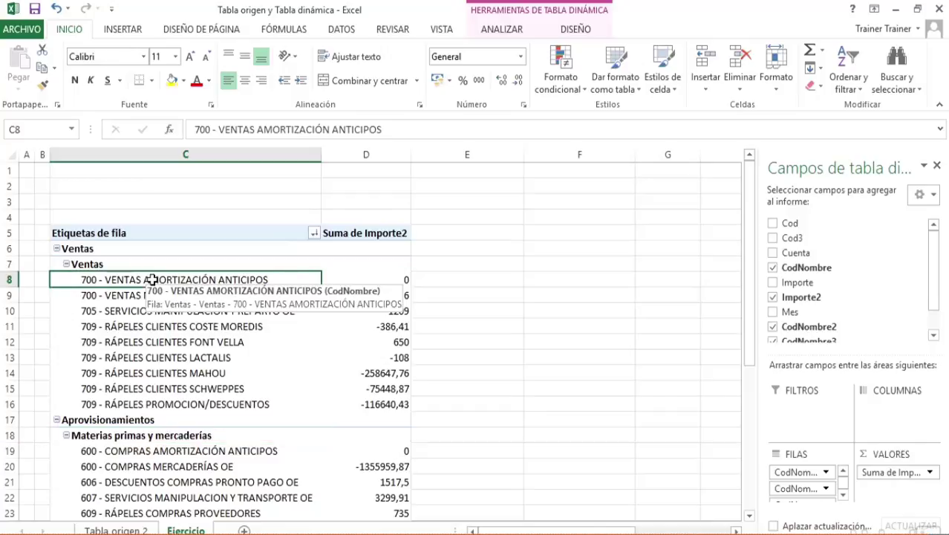
right_click(128, 282)
mouse_move(191, 350)
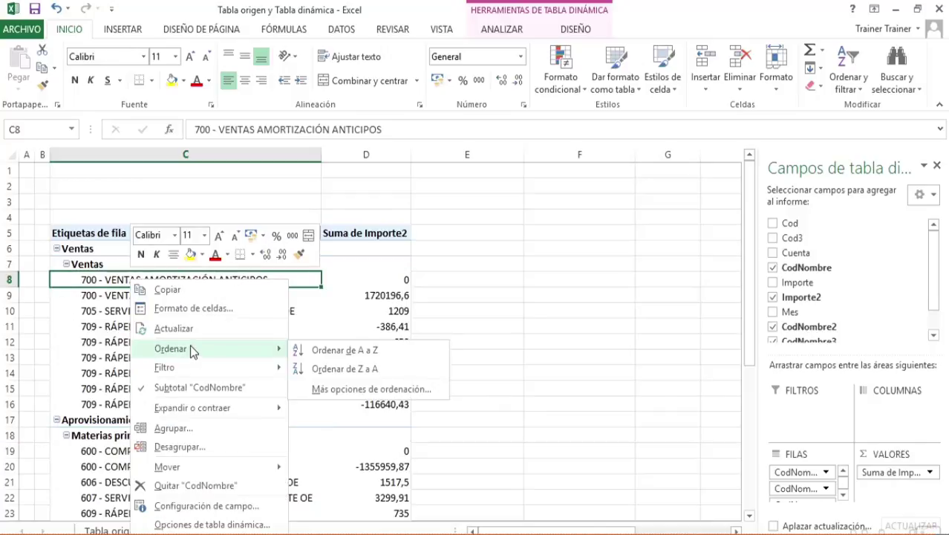